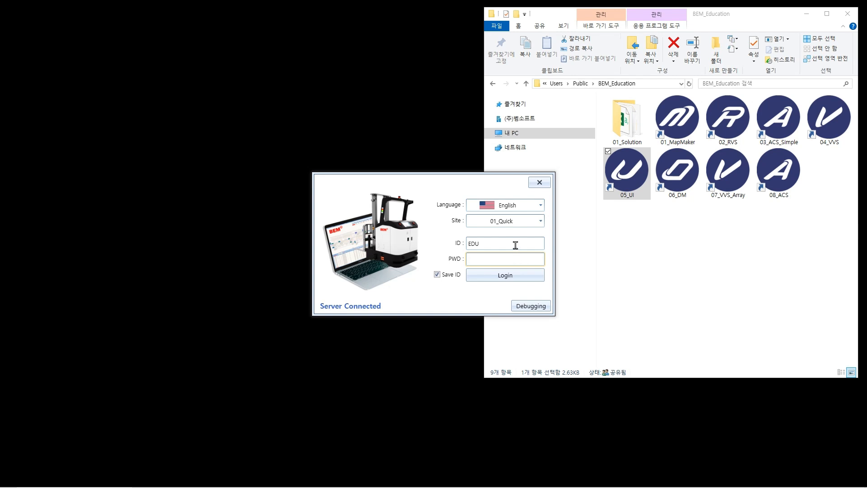
Log in with the account password, then view the server applications' connection info
{"action": "type", "text": "1234"}
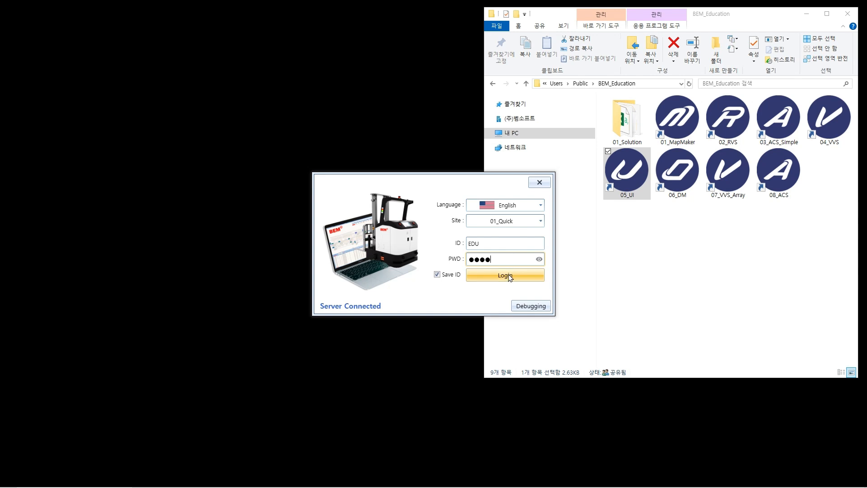
{"action": "left_click", "coordinate": [510, 276]}
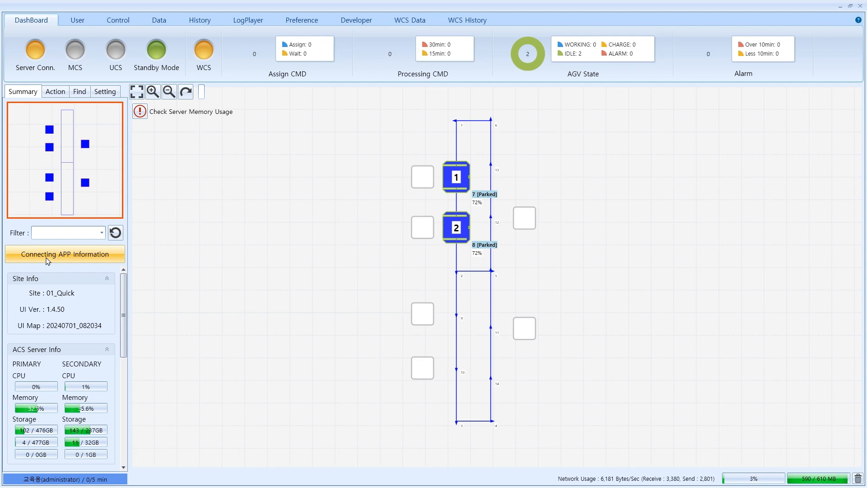
{"action": "left_click", "coordinate": [104, 261]}
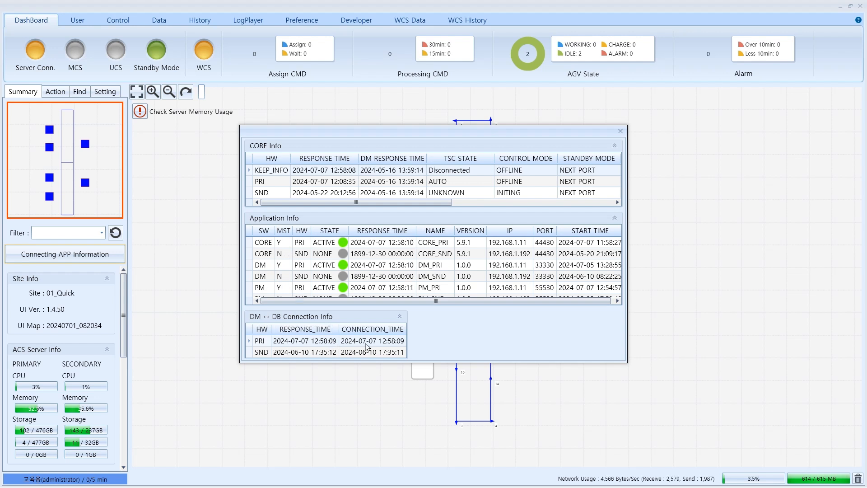
{"action": "left_click", "coordinate": [621, 131]}
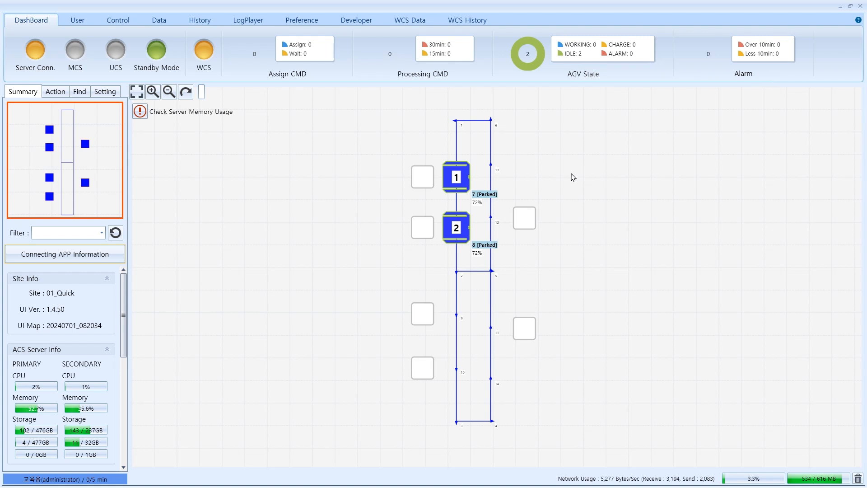
Review both AGVs' status in the Vehicle Monitoring table, then close it
{"action": "left_click", "coordinate": [159, 20]}
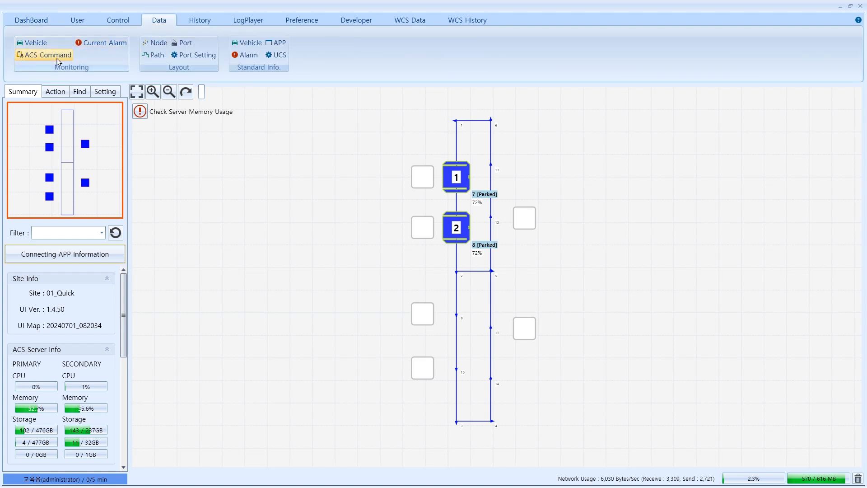
{"action": "left_click", "coordinate": [42, 46]}
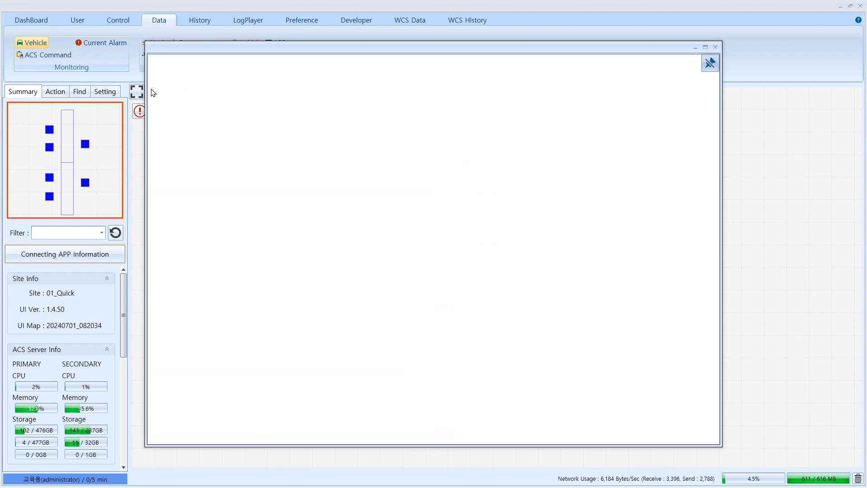
{"action": "left_click_drag", "start_coordinate": [298, 49], "coordinate": [336, 73]}
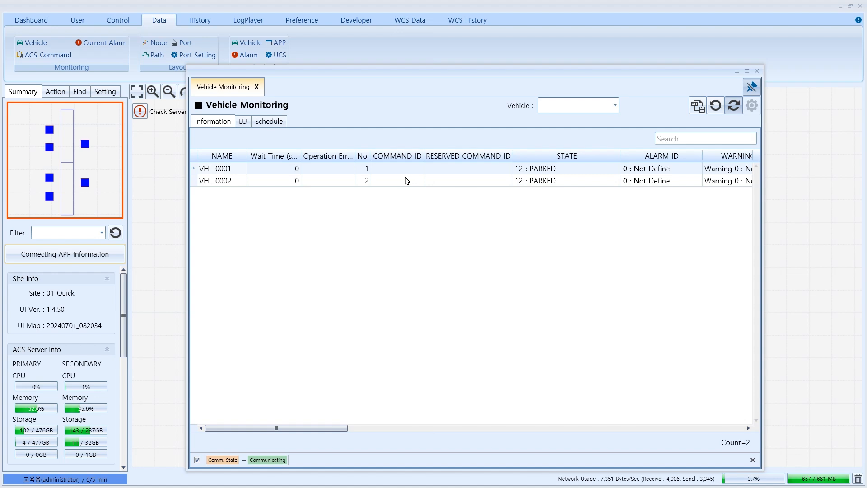
{"action": "left_click", "coordinate": [757, 71]}
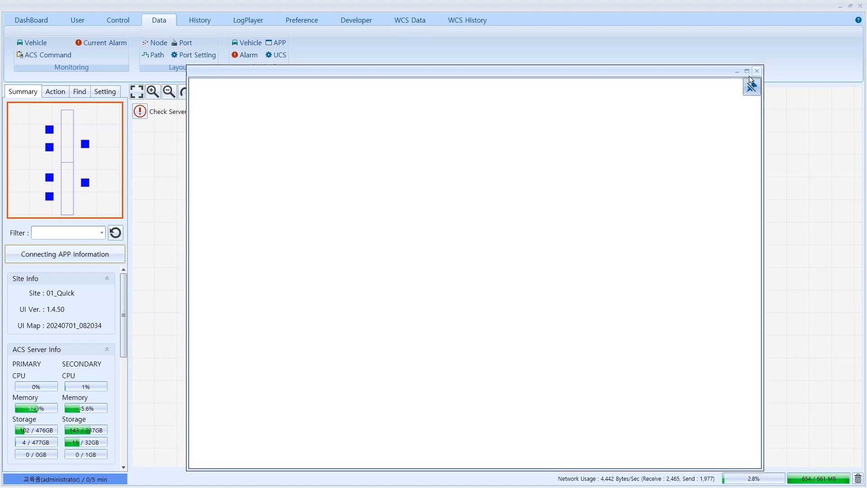
Inspect VHL_0001's Vehicle Detail window, then bring up the vehicle control functions
{"action": "scroll", "coordinate": [457, 208], "scroll_direction": "up", "scroll_amount": 2}
{"action": "double_click", "coordinate": [455, 180]}
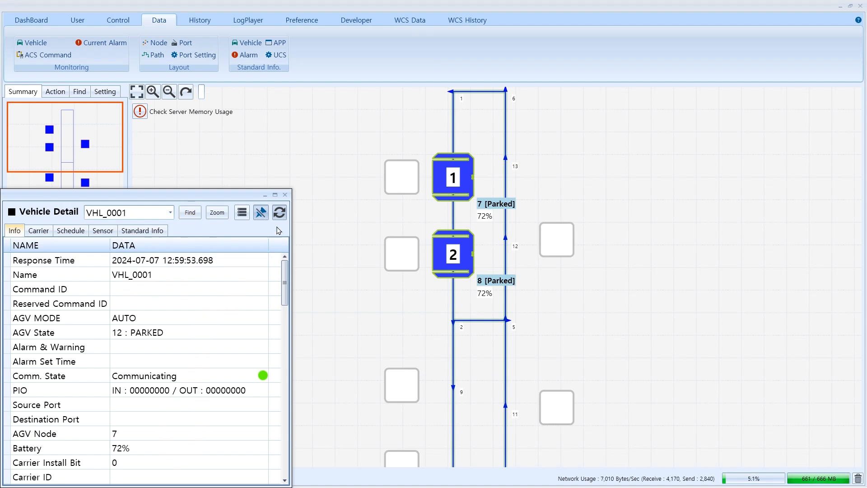
{"action": "left_click", "coordinate": [285, 195]}
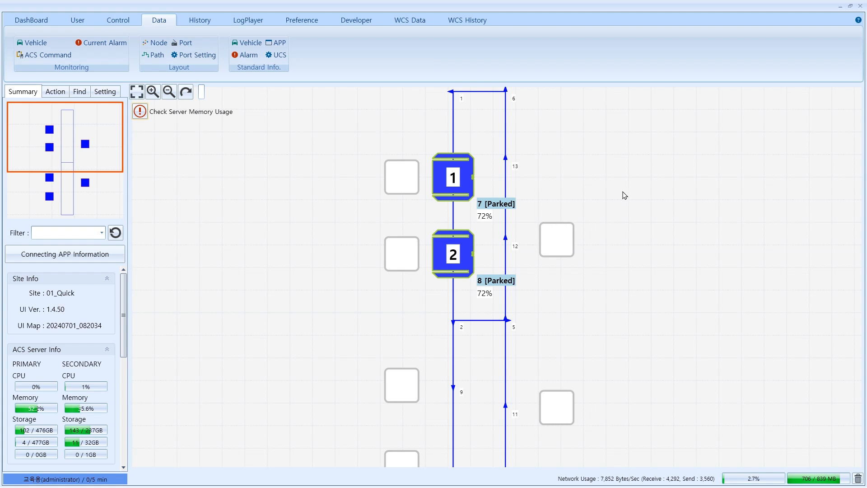
{"action": "left_click", "coordinate": [127, 22]}
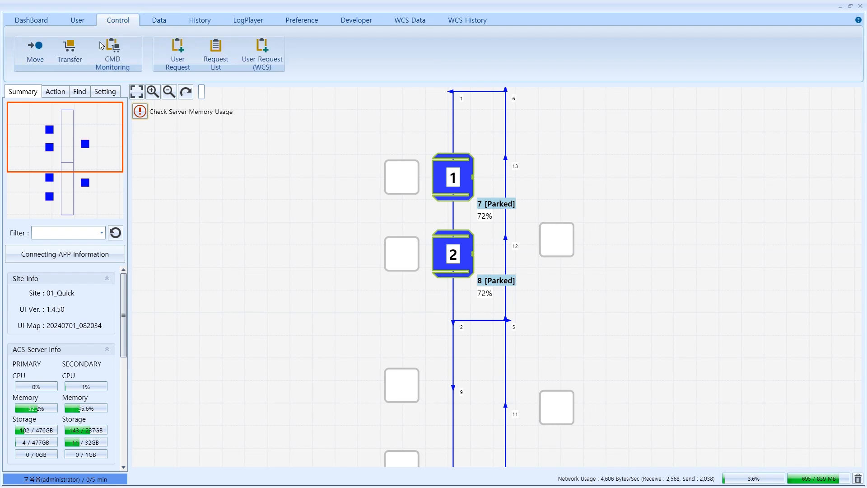
Send VHL_0002 to node 5 with a password-confirmed manual Move command
{"action": "left_click", "coordinate": [34, 57]}
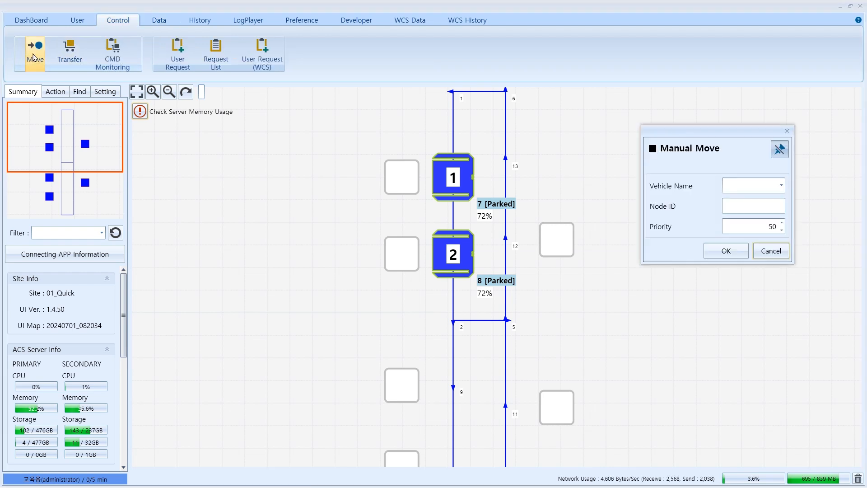
{"action": "left_click", "coordinate": [459, 257]}
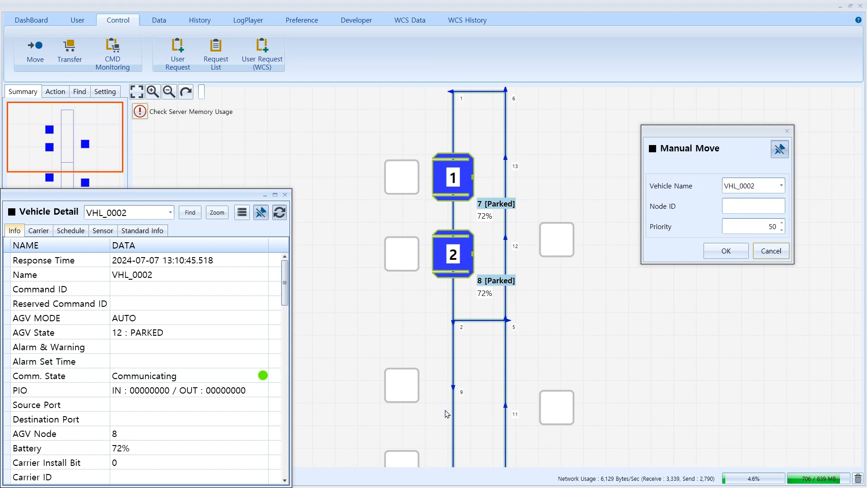
{"action": "left_click", "coordinate": [507, 320]}
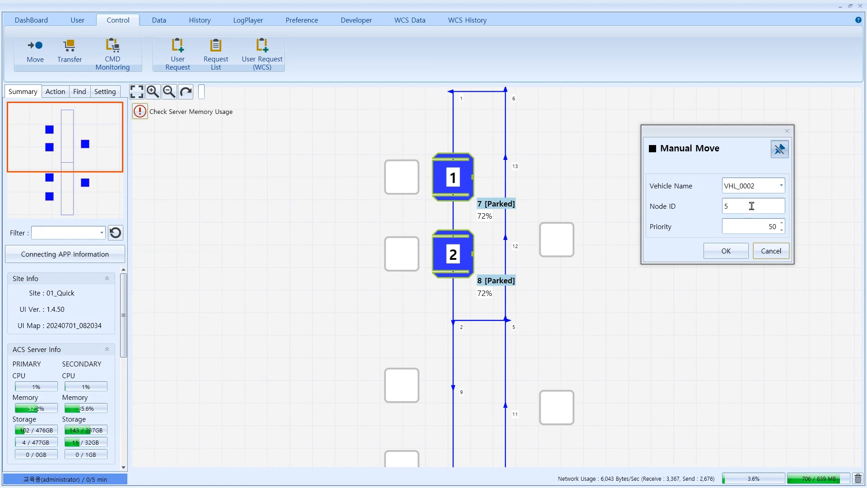
{"action": "left_click", "coordinate": [724, 250]}
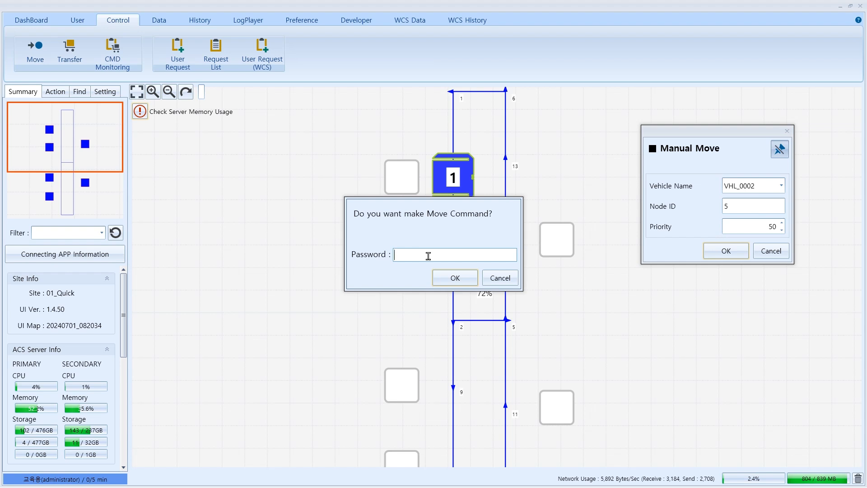
{"action": "type", "text": "****"}
{"action": "left_click", "coordinate": [455, 278]}
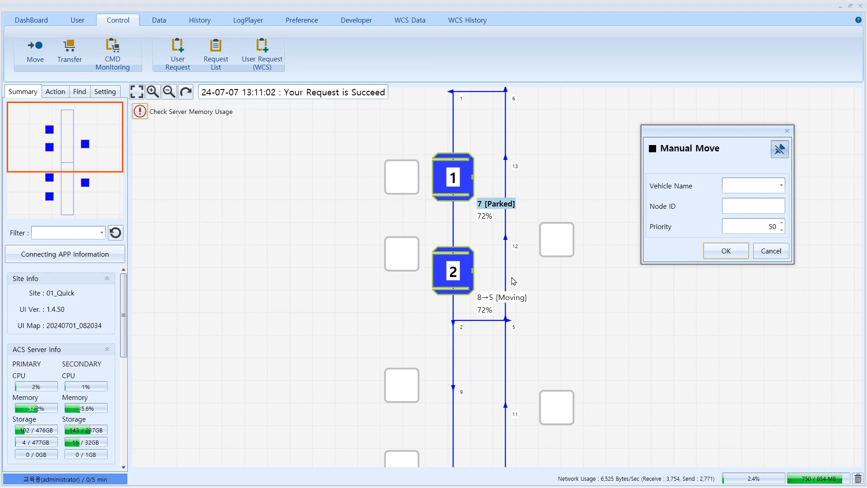
{"action": "left_click", "coordinate": [773, 251]}
Check VHL_0002's Vehicle Detail after it parks at node 5
{"action": "double_click", "coordinate": [461, 289]}
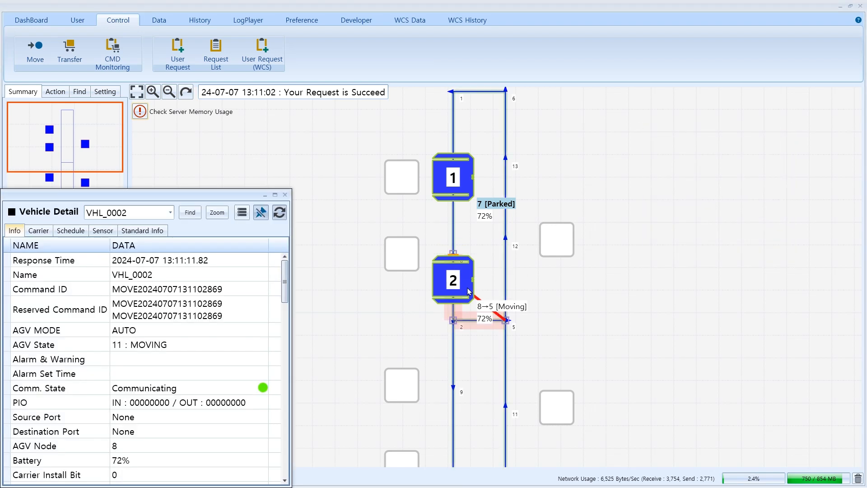
{"action": "scroll", "coordinate": [479, 292], "scroll_direction": "up", "scroll_amount": 3}
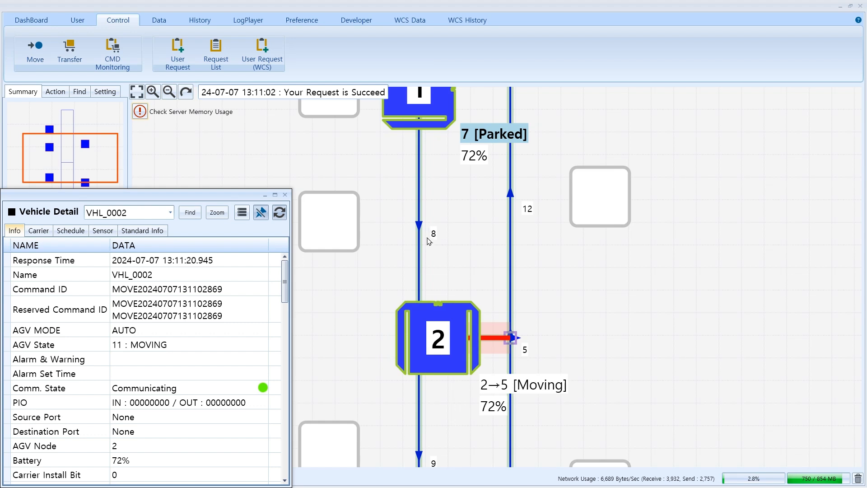
{"action": "scroll", "coordinate": [450, 234], "scroll_direction": "down", "scroll_amount": 3}
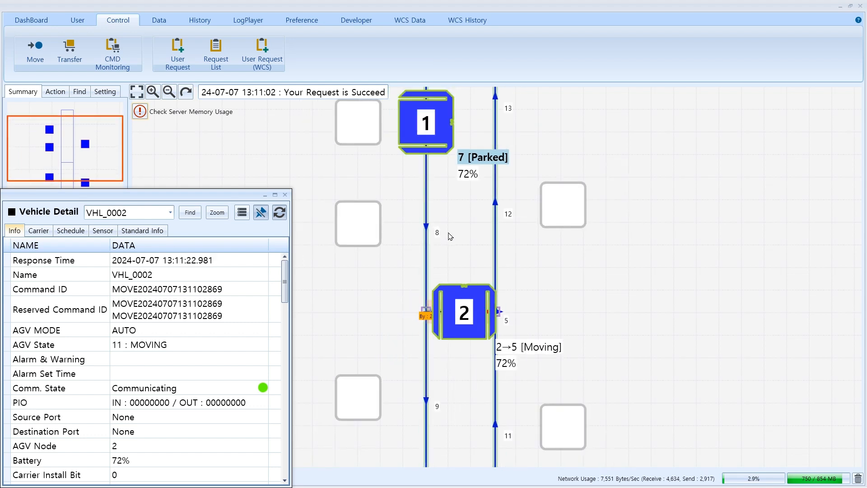
{"action": "left_click", "coordinate": [285, 194]}
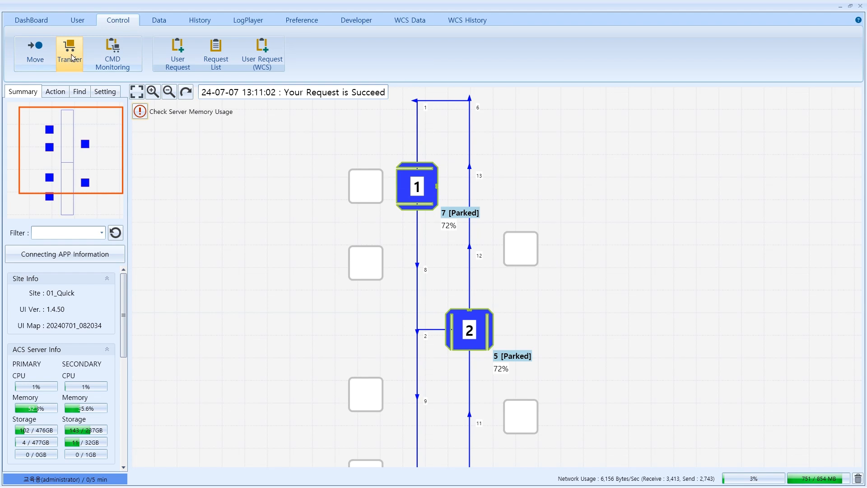
Set up a Manual Transfer for VHL_0001 from the node-8 port to the node-11 port
{"action": "left_click", "coordinate": [70, 53]}
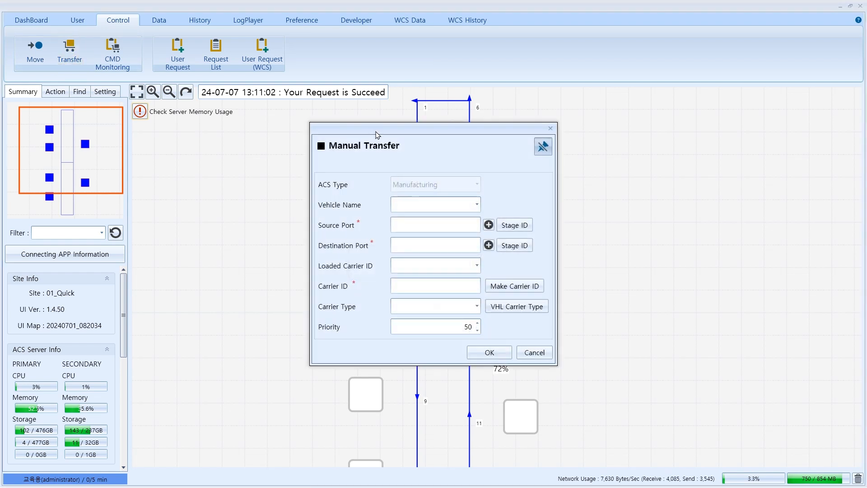
{"action": "left_click_drag", "start_coordinate": [388, 132], "coordinate": [661, 103]}
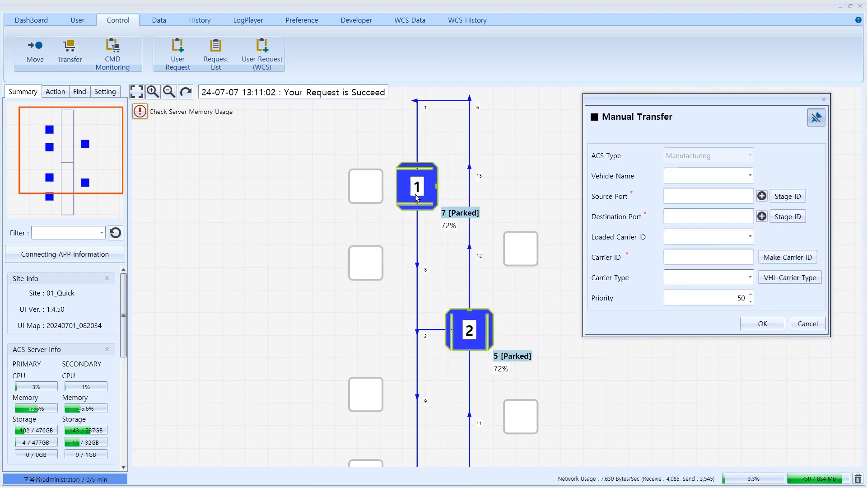
{"action": "double_click", "coordinate": [416, 198]}
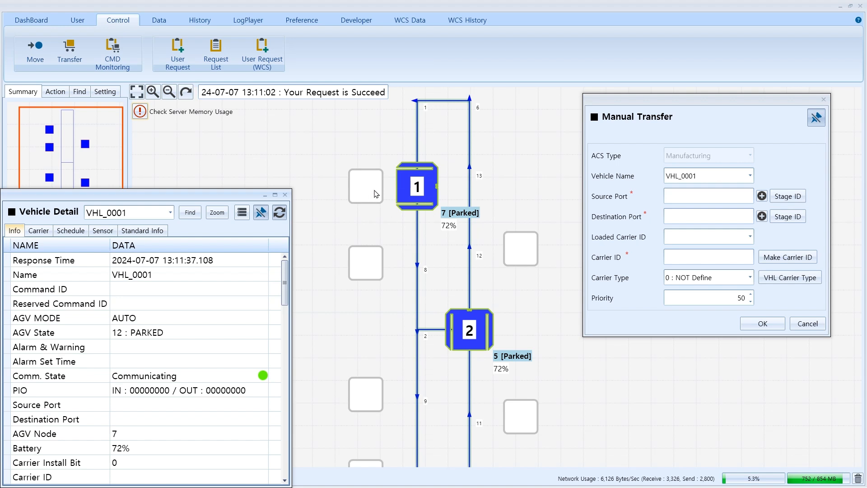
{"action": "double_click", "coordinate": [367, 265]}
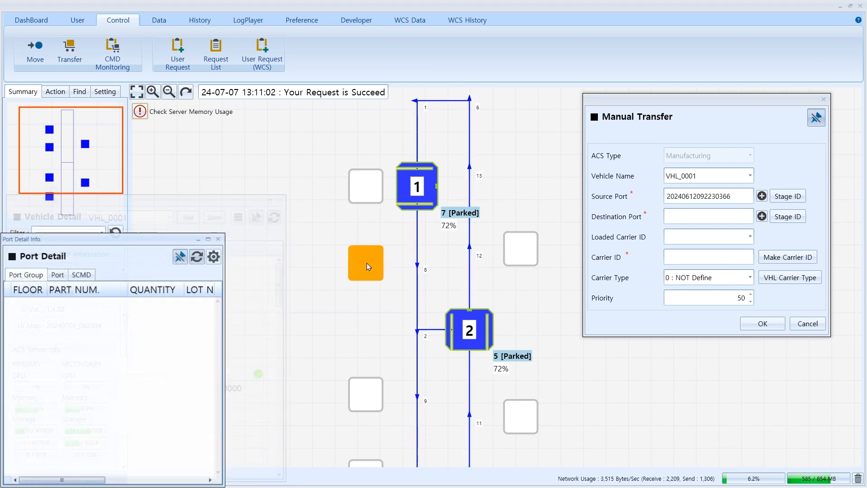
{"action": "double_click", "coordinate": [522, 422]}
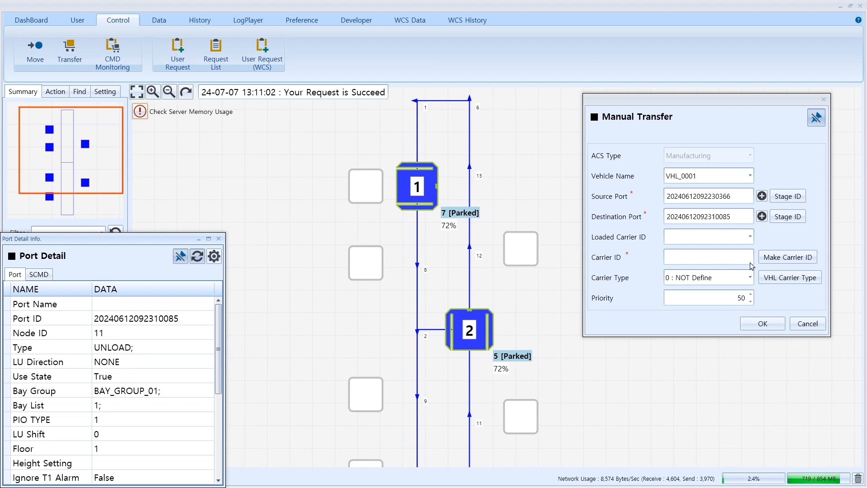
Generate carrier ID C_131154, confirming with the password
{"action": "left_click", "coordinate": [788, 258]}
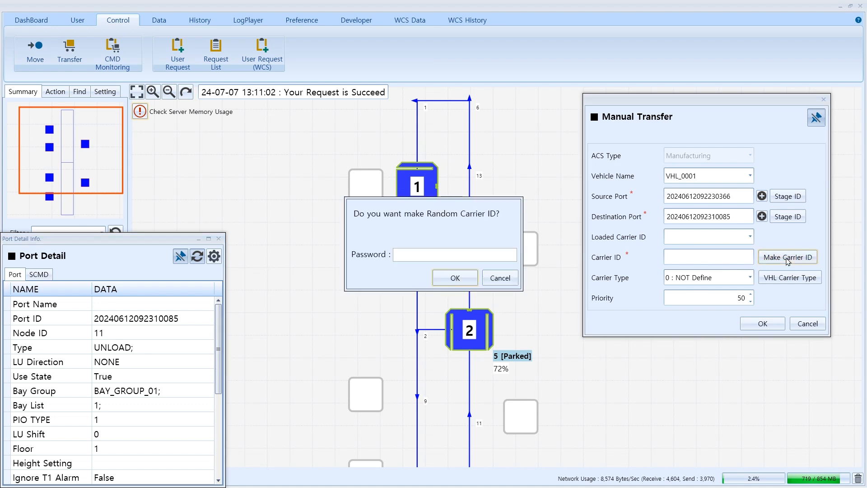
{"action": "left_click", "coordinate": [498, 257]}
{"action": "type", "text": "1234"}
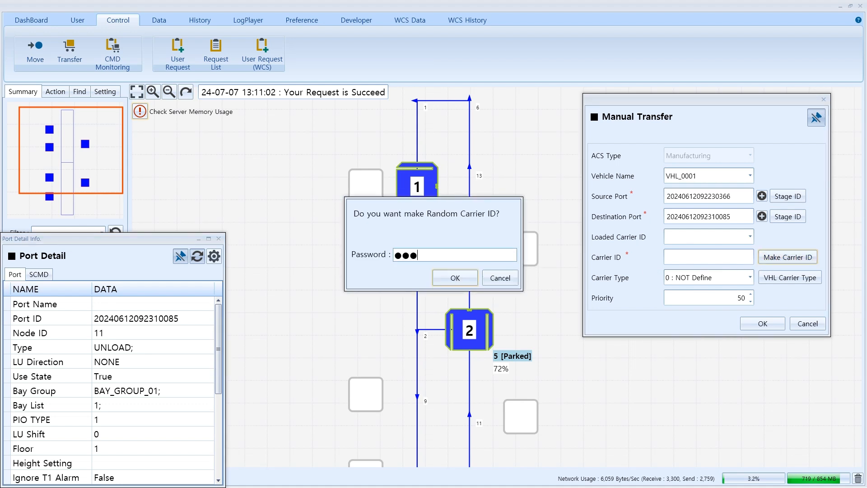
{"action": "left_click", "coordinate": [456, 277]}
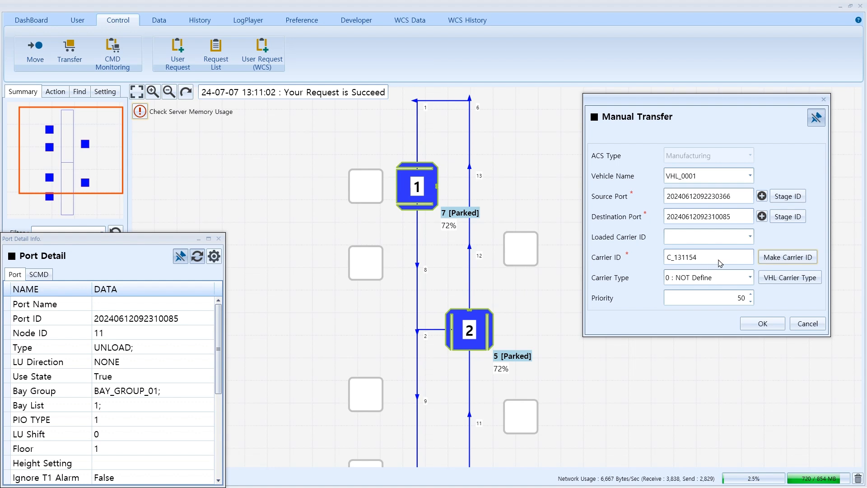
Submit the VHL_0001 transfer with password confirmation, then pick vehicle 2 for the next one
{"action": "left_click", "coordinate": [754, 323]}
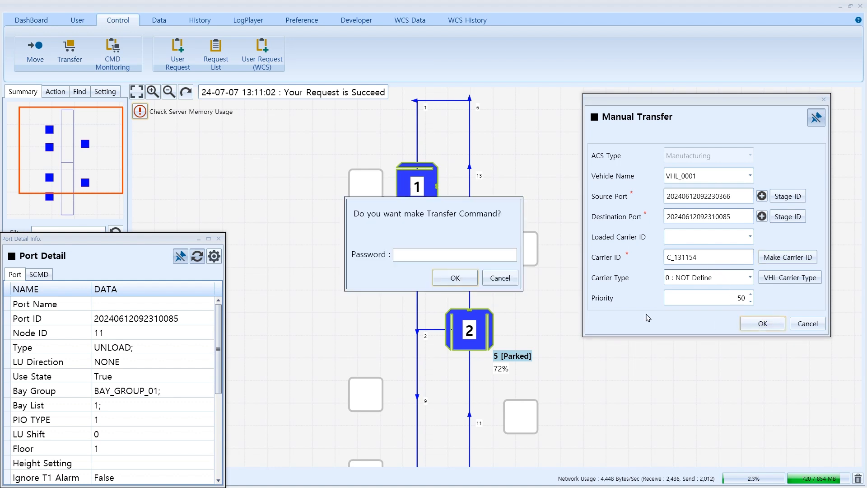
{"action": "left_click", "coordinate": [501, 256]}
{"action": "type", "text": "1234"}
{"action": "left_click", "coordinate": [455, 278]}
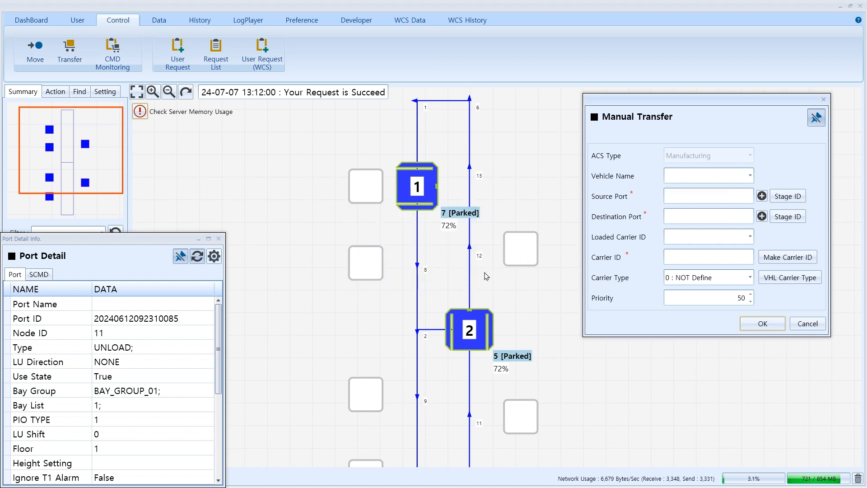
{"action": "scroll", "coordinate": [494, 263], "scroll_direction": "down", "scroll_amount": 2}
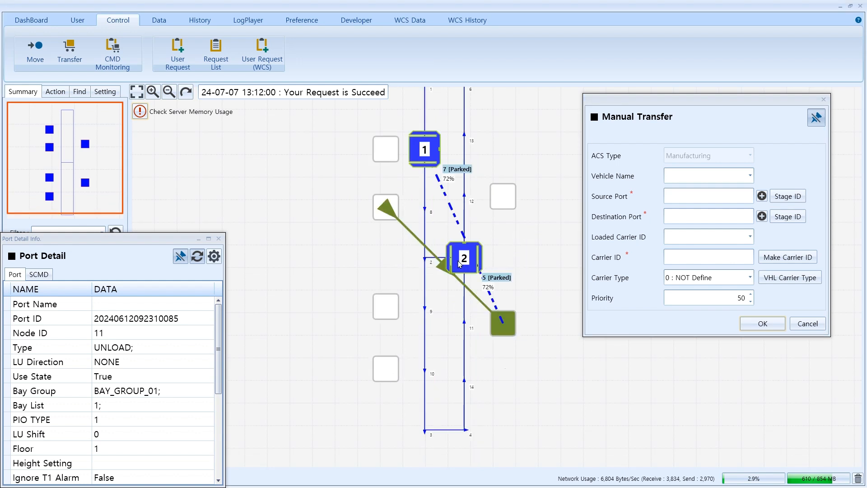
{"action": "left_click", "coordinate": [464, 264]}
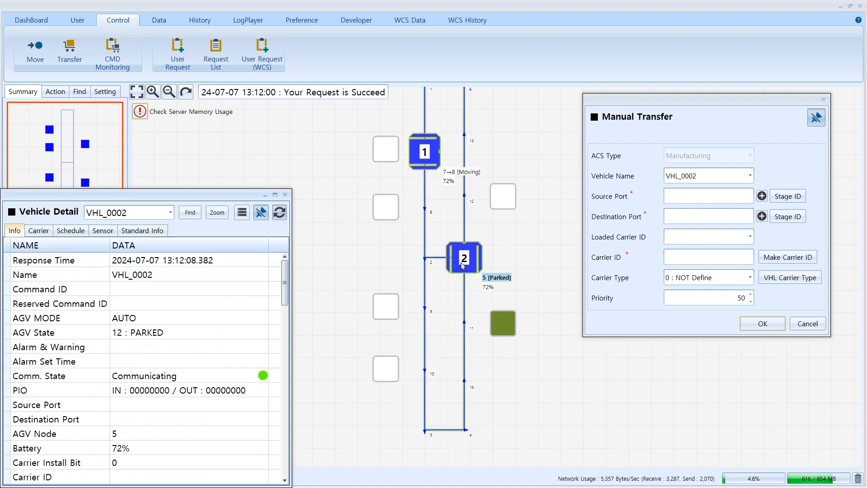
Send VHL_0002 with new carrier C_131214 from the node-9 port to the node-12 port
{"action": "left_click", "coordinate": [386, 312]}
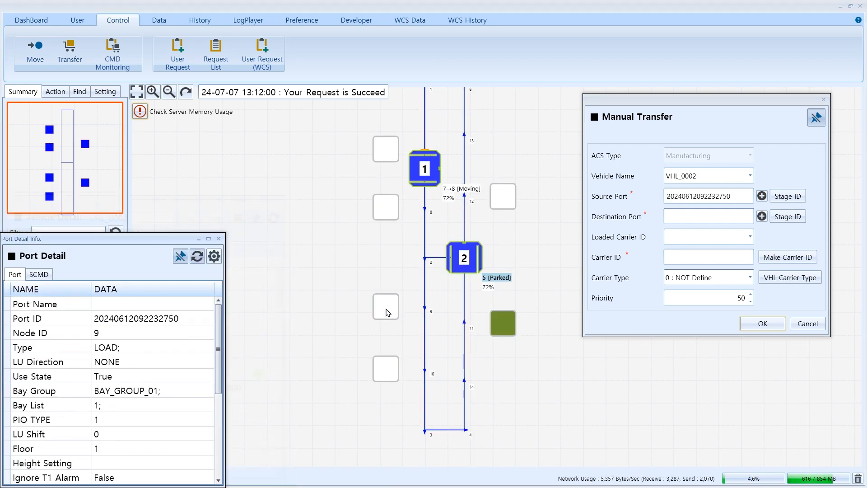
{"action": "left_click", "coordinate": [503, 198]}
{"action": "left_click", "coordinate": [788, 257]}
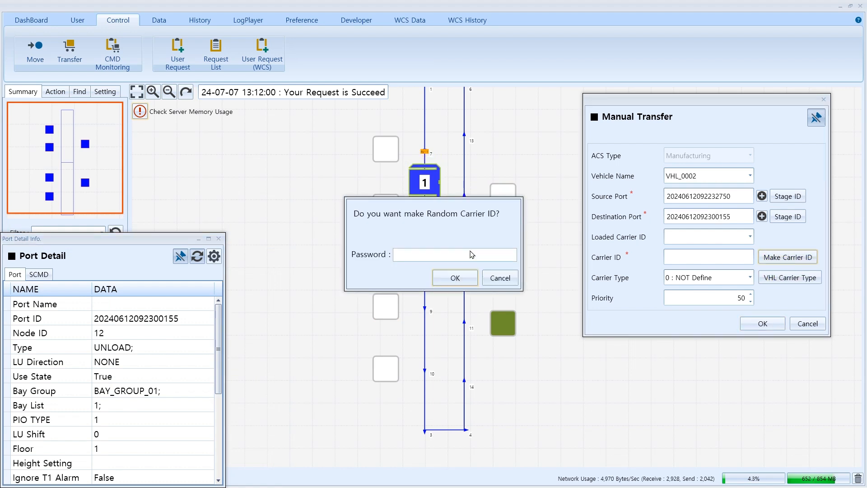
{"action": "type", "text": "1234"}
{"action": "left_click", "coordinate": [464, 282]}
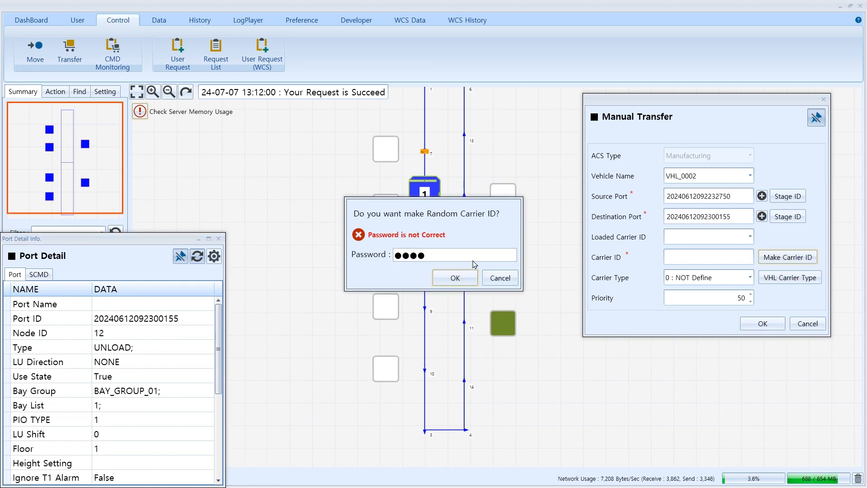
{"action": "key", "text": "ctrl+a"}
{"action": "type", "text": "123"}
{"action": "left_click", "coordinate": [457, 277]}
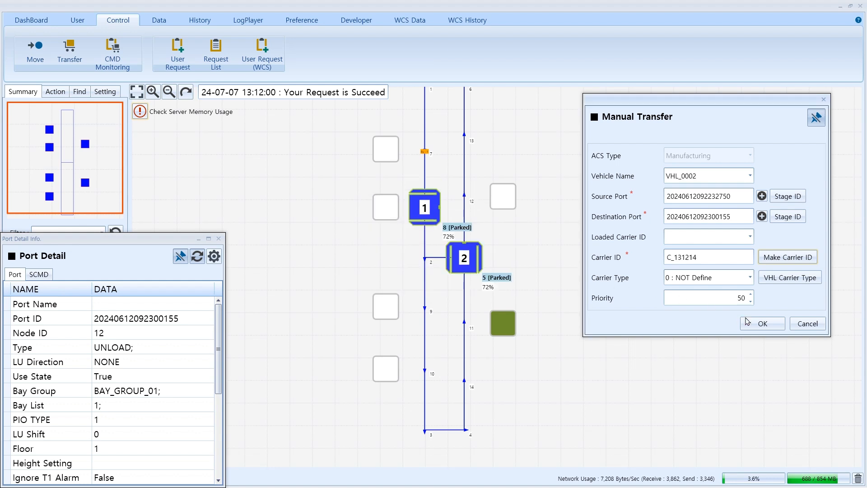
{"action": "left_click", "coordinate": [763, 324]}
{"action": "type", "text": "1234"}
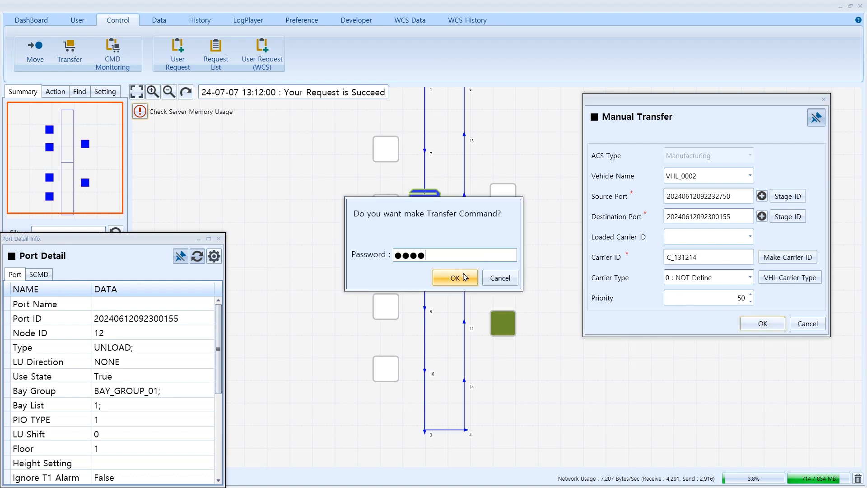
{"action": "left_click", "coordinate": [453, 277]}
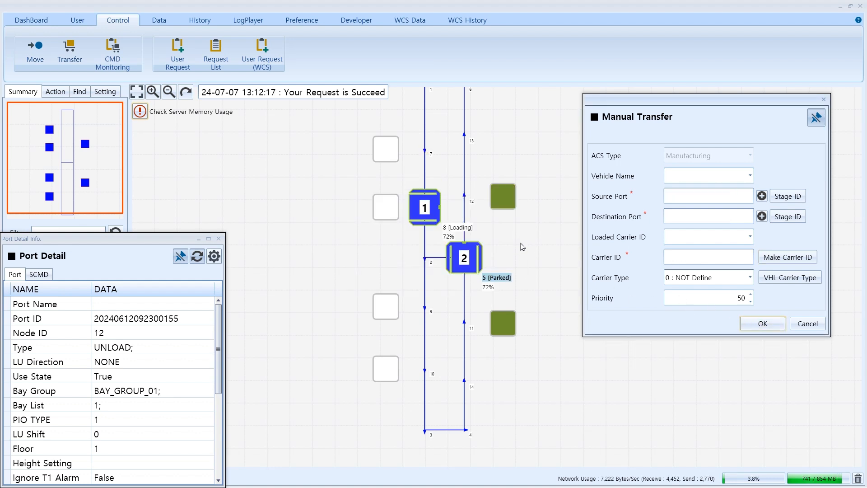
Follow VHL_0001 in its Vehicle Detail panel as it travels loaded with C_131154
{"action": "scroll", "coordinate": [497, 249], "scroll_direction": "up", "scroll_amount": 2}
{"action": "left_click", "coordinate": [387, 190]}
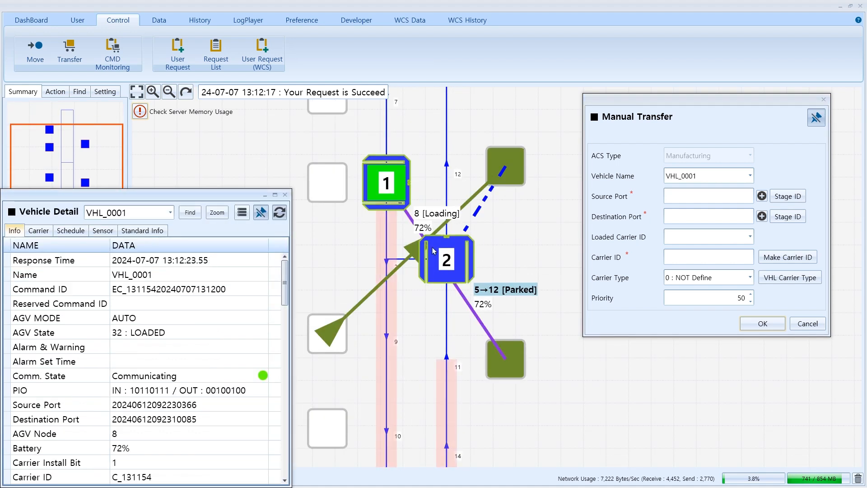
{"action": "scroll", "coordinate": [446, 264], "scroll_direction": "down", "scroll_amount": 1}
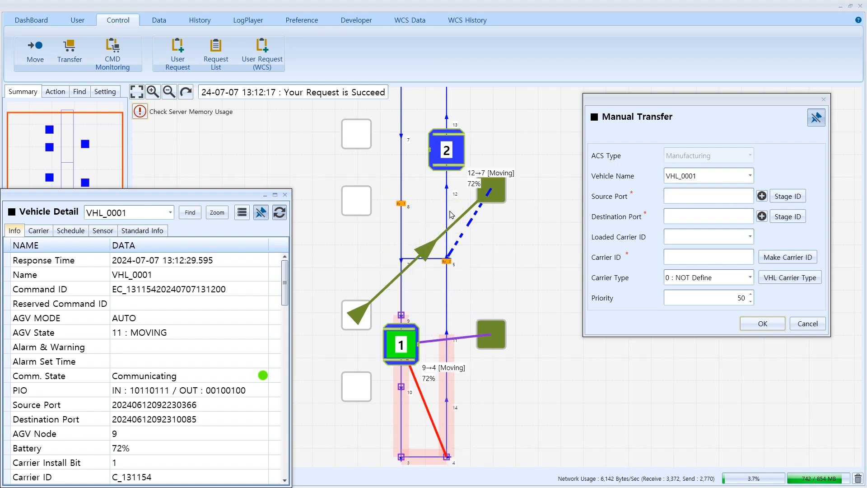
{"action": "scroll", "coordinate": [466, 170], "scroll_direction": "down", "scroll_amount": 2}
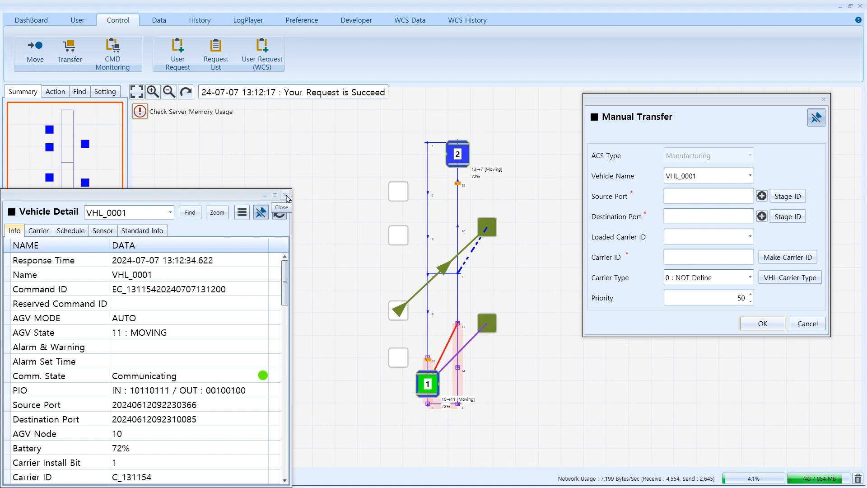
{"action": "left_click", "coordinate": [286, 197]}
{"action": "left_click", "coordinate": [704, 176]}
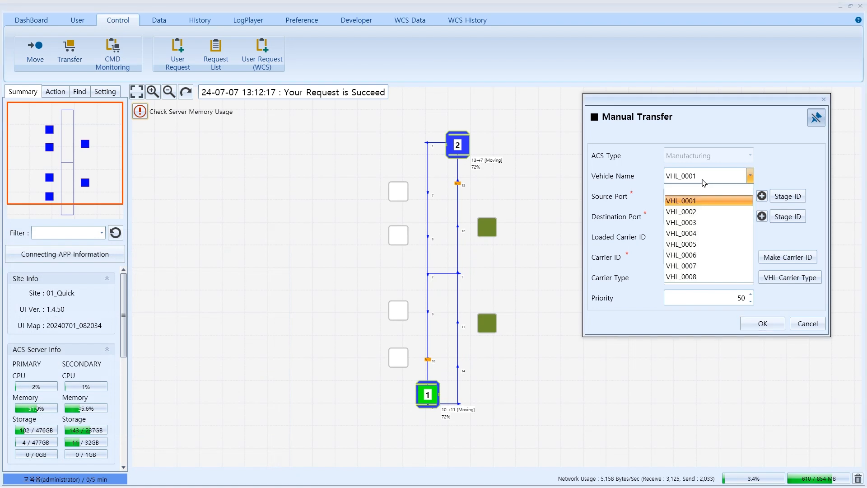
{"action": "left_click", "coordinate": [699, 190]}
{"action": "left_click", "coordinate": [397, 191]}
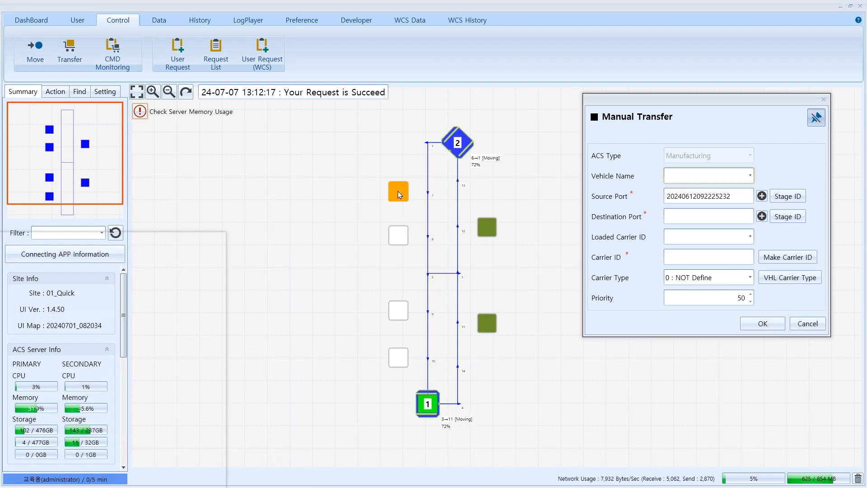
{"action": "left_click", "coordinate": [490, 227]}
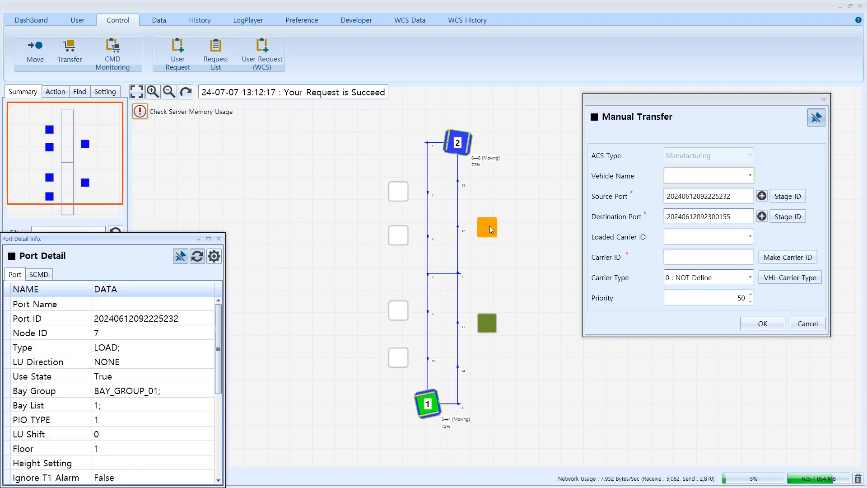
{"action": "left_click", "coordinate": [788, 257]}
{"action": "left_click", "coordinate": [460, 261]}
{"action": "type", "text": "1234"}
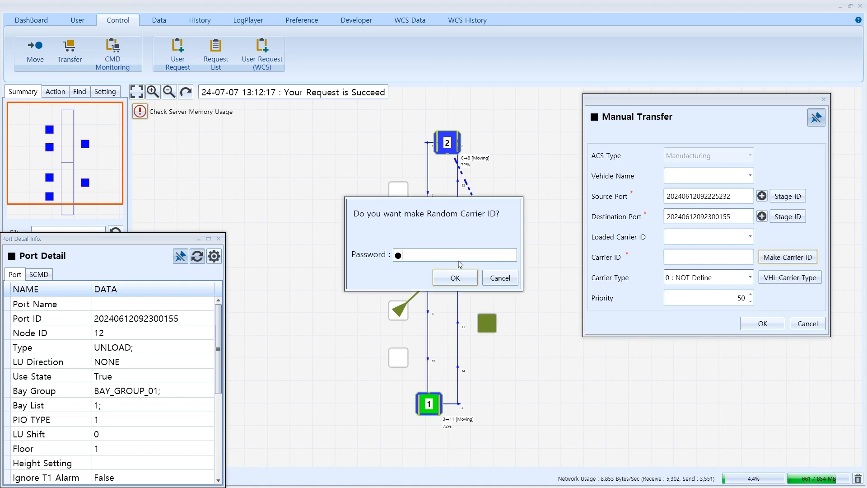
{"action": "left_click", "coordinate": [462, 278]}
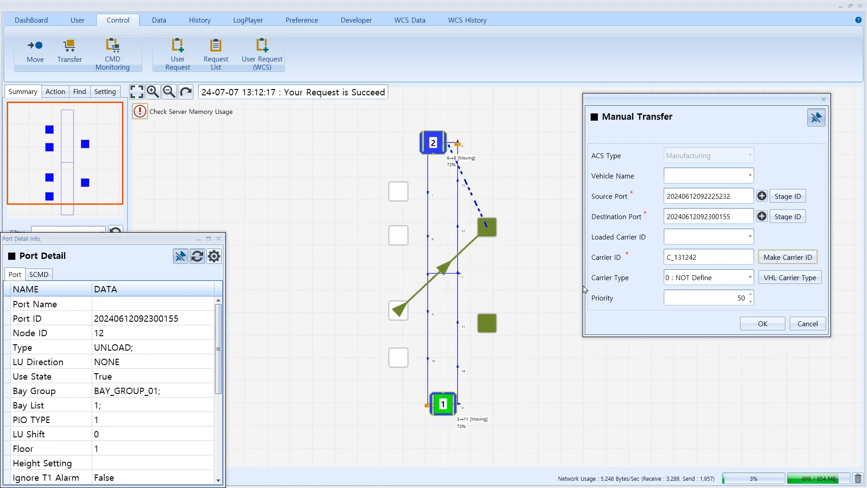
{"action": "left_click", "coordinate": [757, 326]}
{"action": "left_click", "coordinate": [486, 257]}
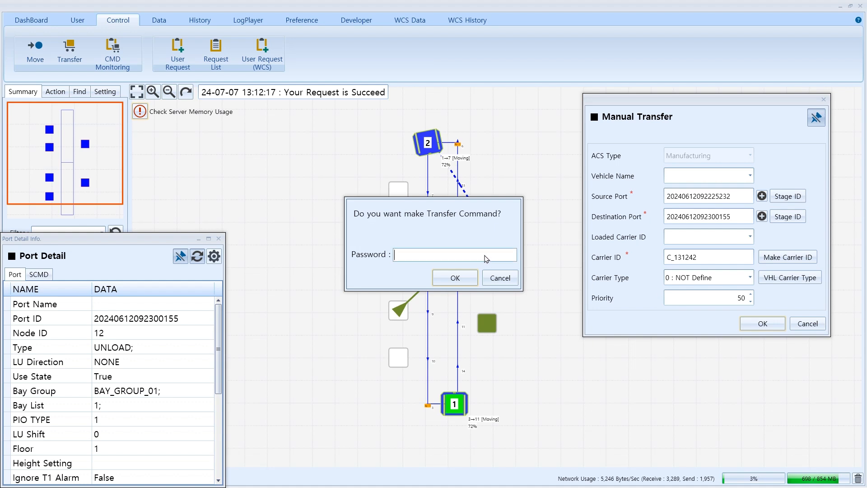
{"action": "type", "text": "1234"}
{"action": "left_click", "coordinate": [467, 280]}
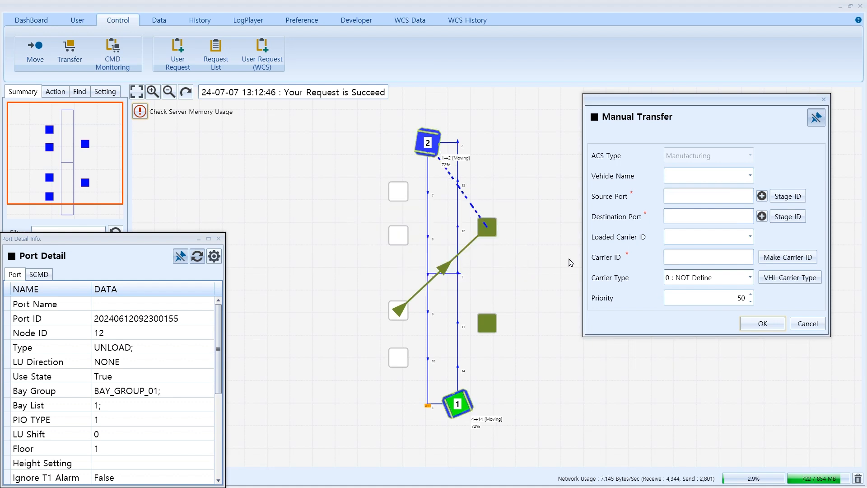
{"action": "left_click", "coordinate": [401, 361]}
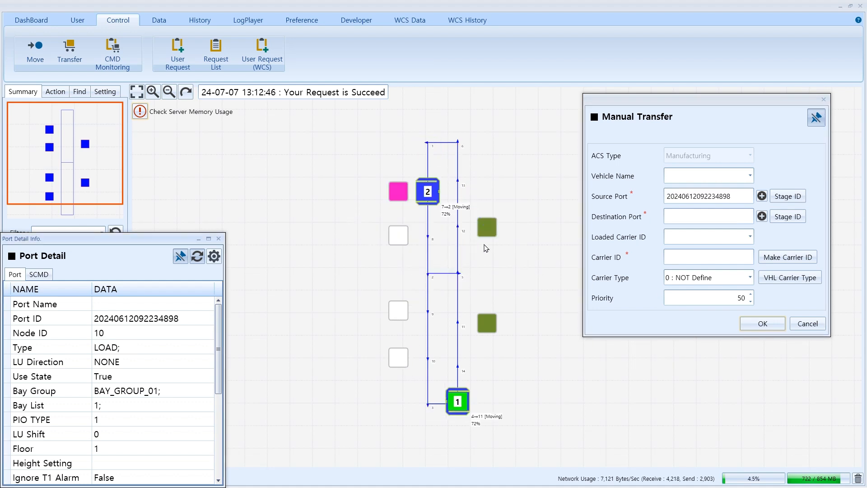
{"action": "left_click", "coordinate": [487, 226]}
{"action": "left_click", "coordinate": [787, 257]}
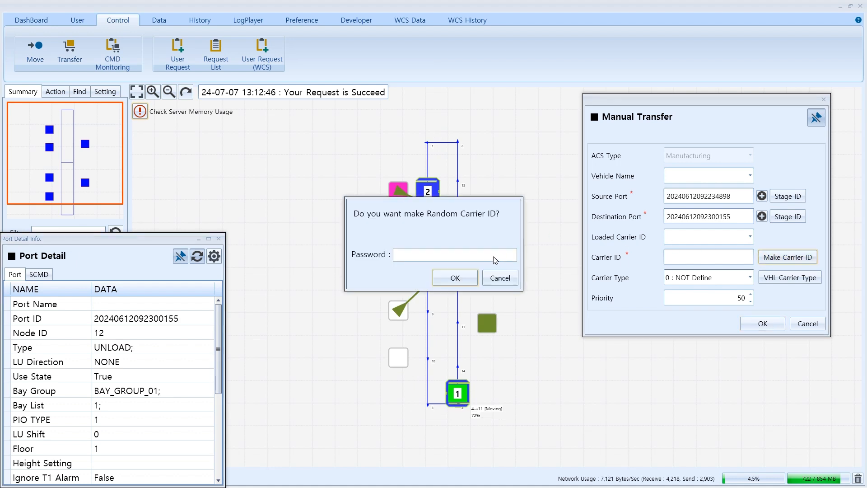
{"action": "type", "text": "123"}
{"action": "key", "text": "Return"}
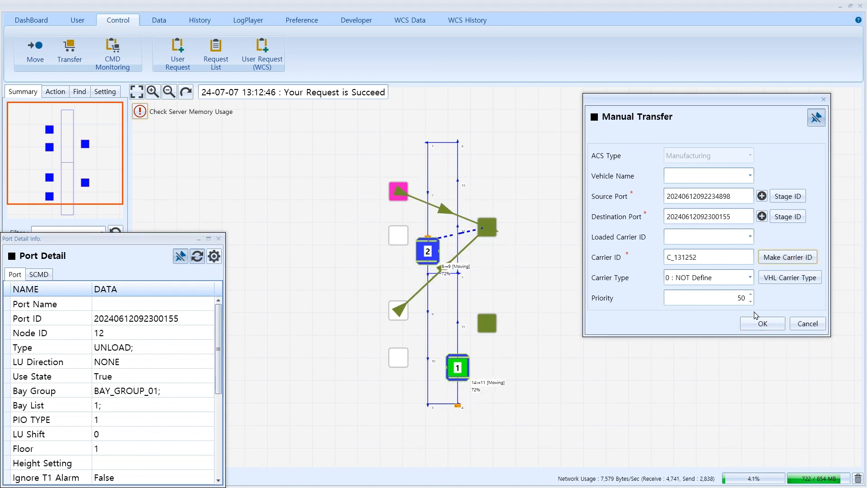
{"action": "left_click", "coordinate": [763, 324]}
{"action": "left_click", "coordinate": [503, 255]}
{"action": "type", "text": "1234"}
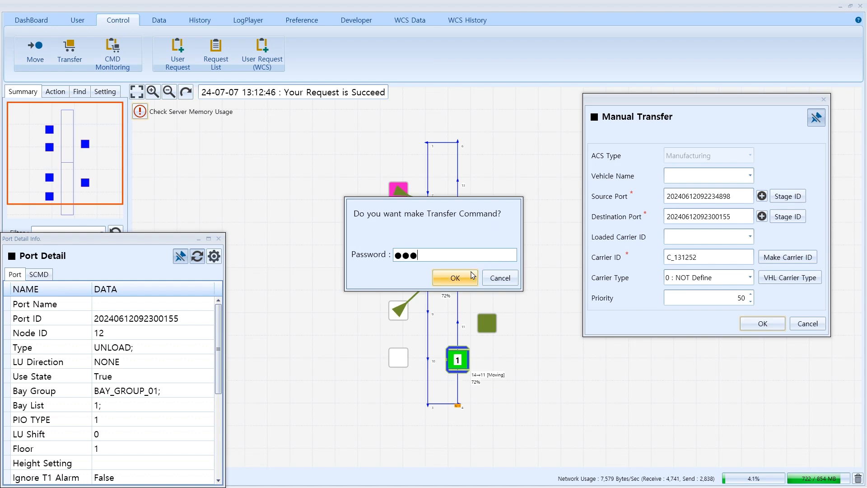
{"action": "left_click", "coordinate": [459, 278]}
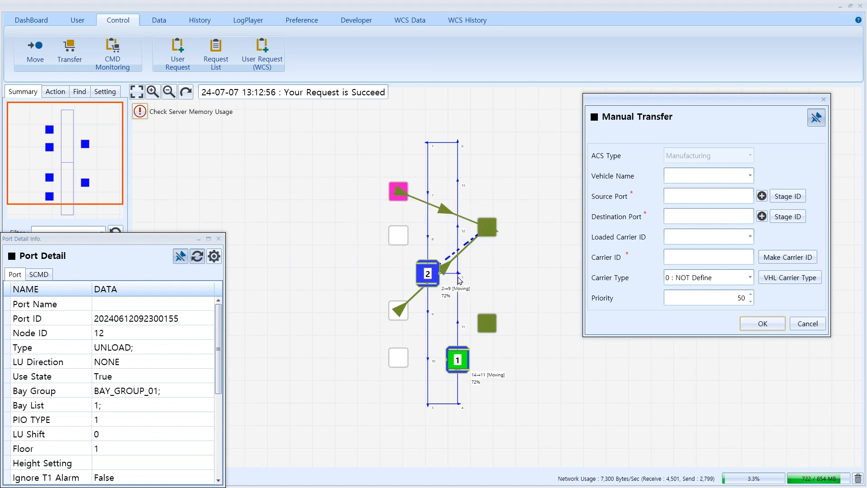
{"action": "left_click", "coordinate": [801, 323]}
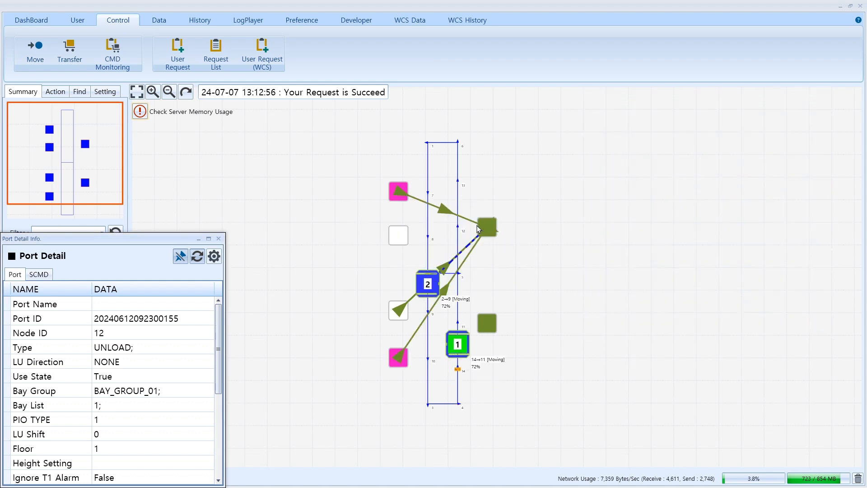
Review the transfer commands in the ACS Command Monitoring grid, then close it
{"action": "left_click", "coordinate": [160, 22]}
{"action": "left_click", "coordinate": [53, 56]}
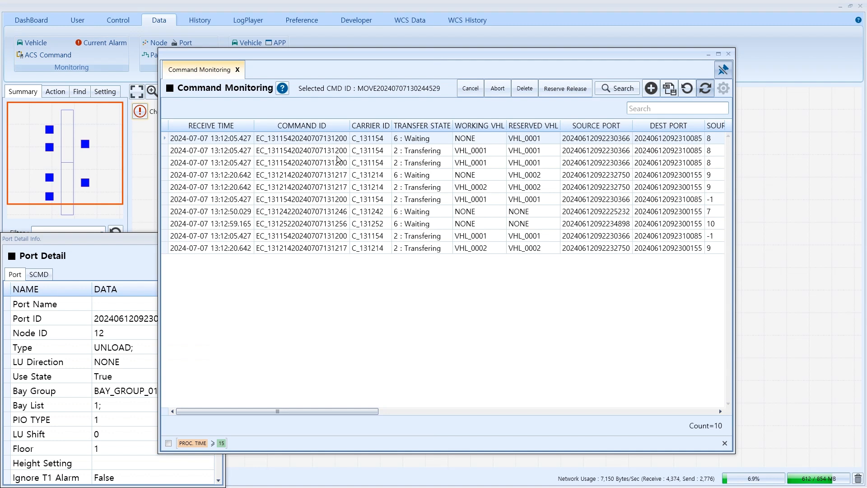
{"action": "left_click", "coordinate": [337, 155]}
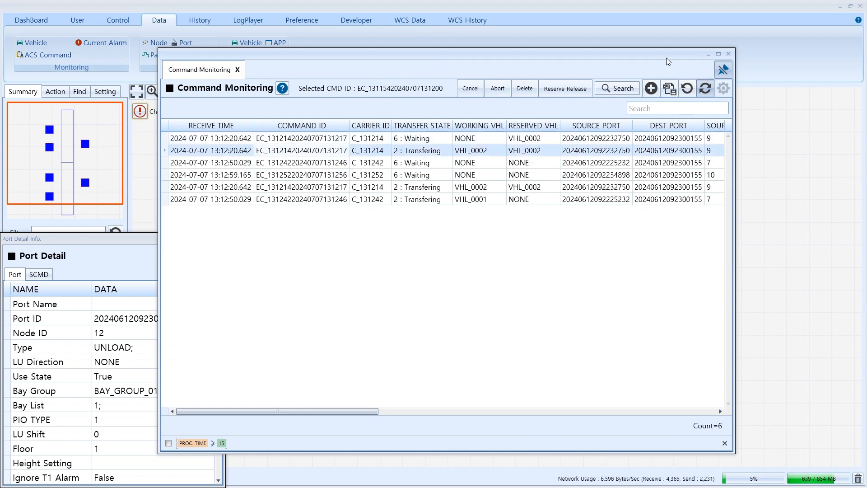
{"action": "left_click", "coordinate": [728, 54]}
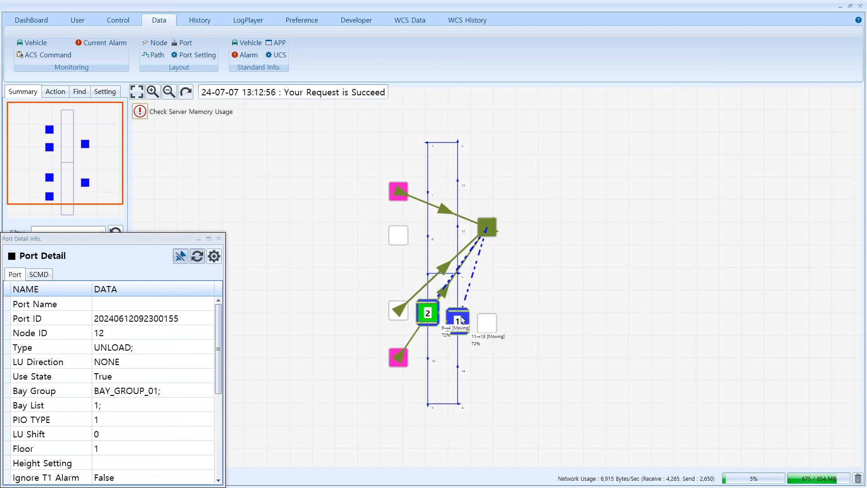
{"action": "scroll", "coordinate": [461, 322], "scroll_direction": "up", "scroll_amount": 2}
Focus the map on VHL_0001 using the Find tab, then zoom out to show the whole loop
{"action": "left_click", "coordinate": [219, 239]}
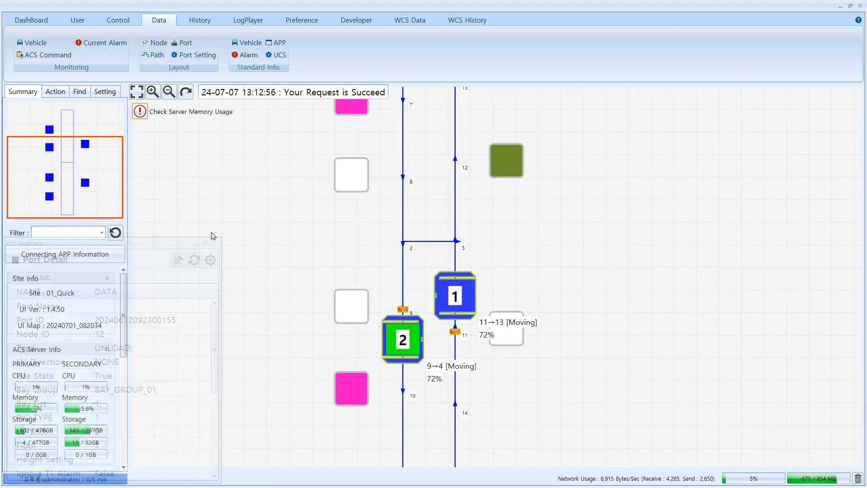
{"action": "left_click", "coordinate": [81, 92]}
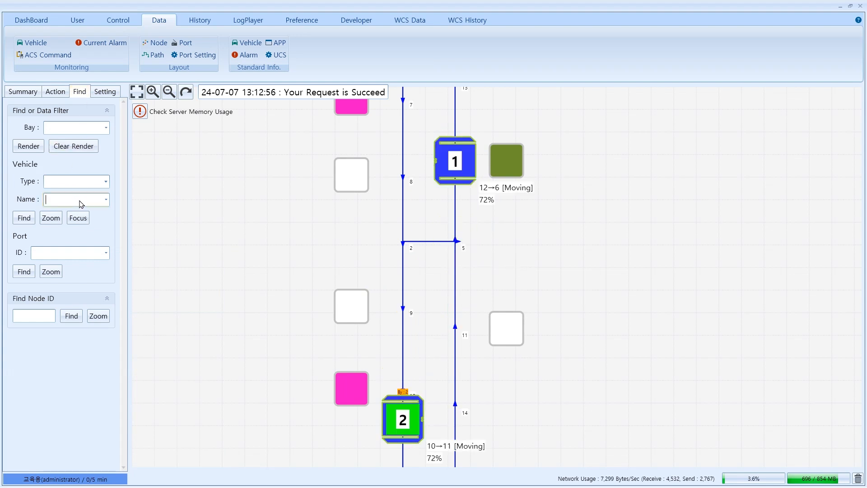
{"action": "left_click", "coordinate": [105, 199]}
{"action": "left_click", "coordinate": [72, 224]}
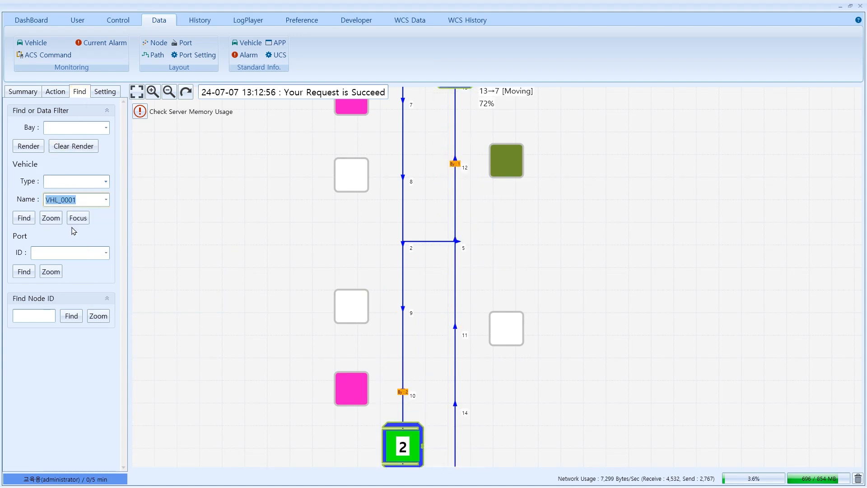
{"action": "left_click", "coordinate": [80, 220]}
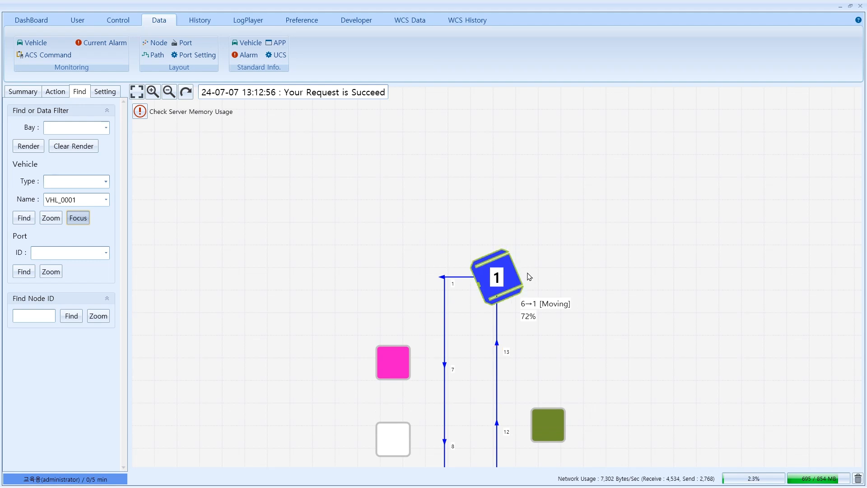
{"action": "scroll", "coordinate": [565, 317], "scroll_direction": "down", "scroll_amount": 3}
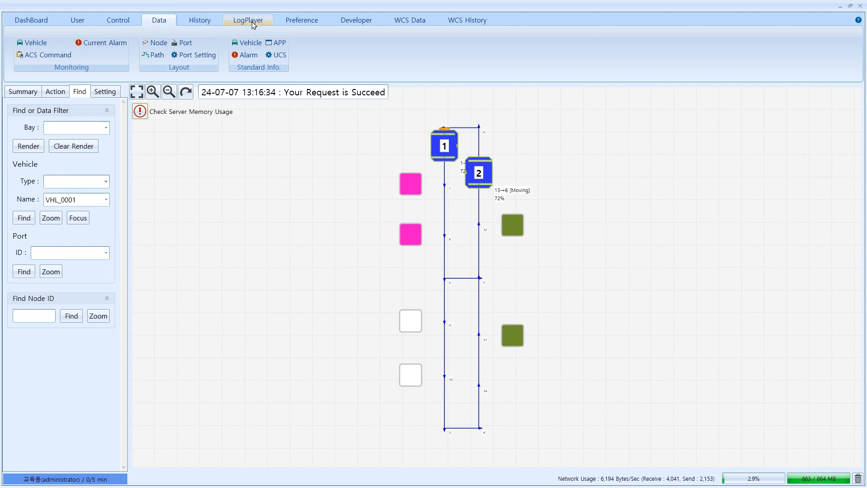
{"action": "left_click", "coordinate": [253, 23]}
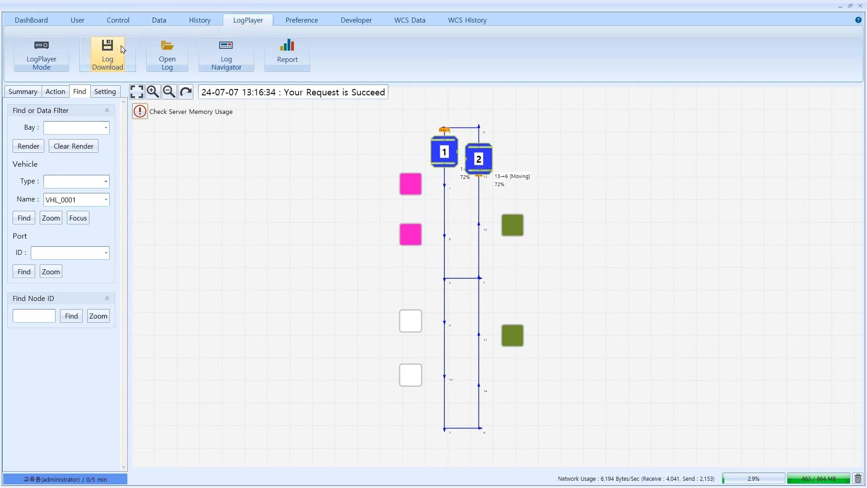
Fetch the server's log list in the Log File Download window
{"action": "left_click", "coordinate": [121, 50]}
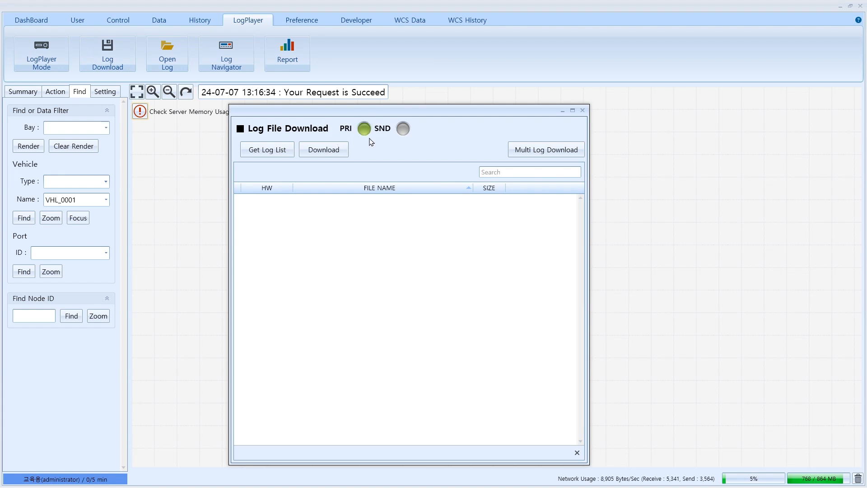
{"action": "left_click", "coordinate": [278, 154]}
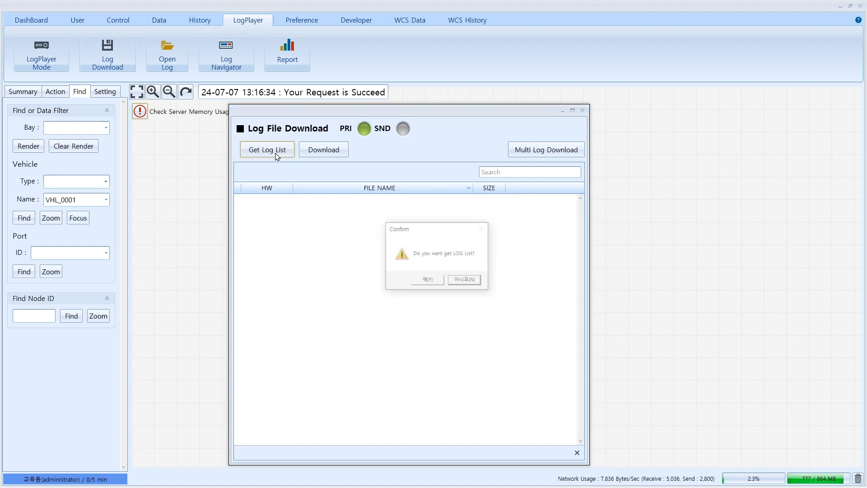
{"action": "left_click", "coordinate": [422, 281]}
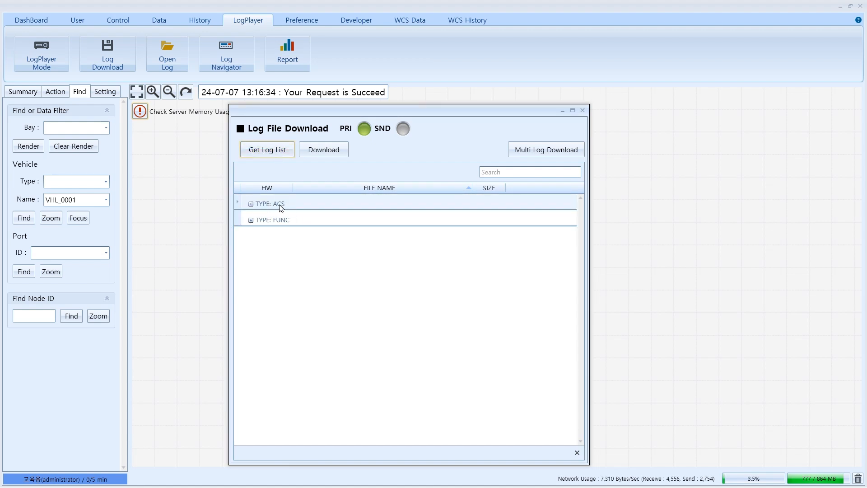
{"action": "left_click", "coordinate": [251, 204]}
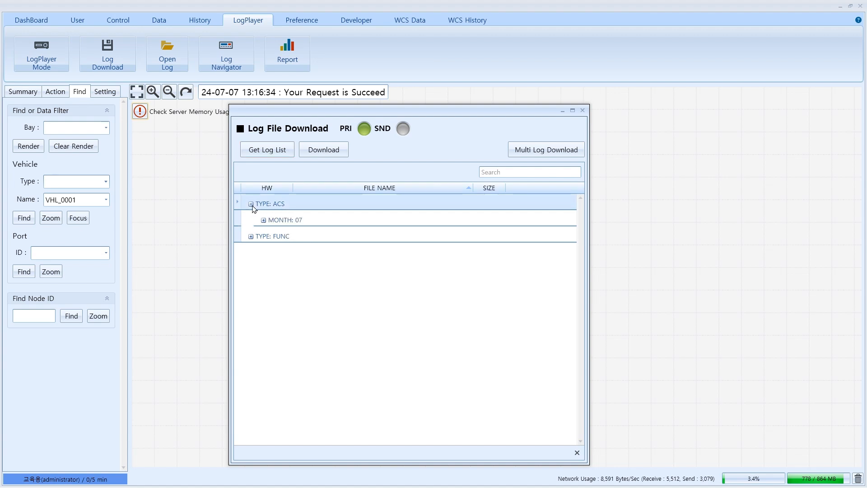
{"action": "left_click", "coordinate": [263, 220]}
{"action": "left_click", "coordinate": [276, 238]}
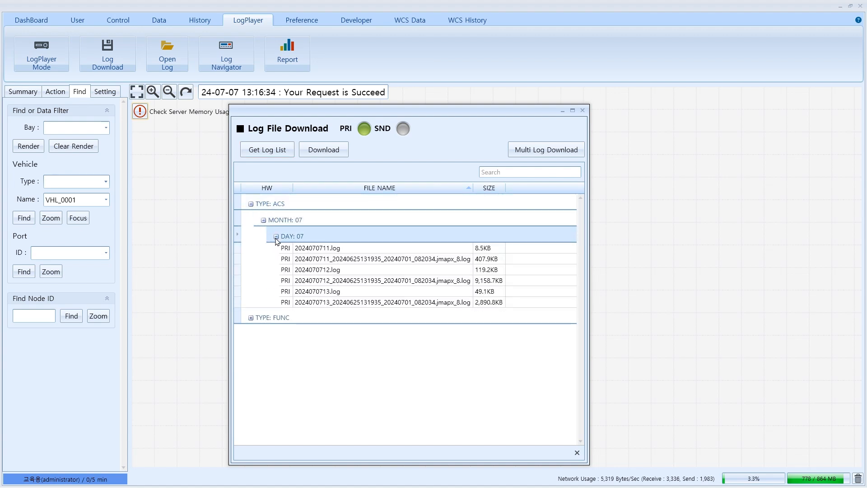
{"action": "left_click", "coordinate": [324, 302]}
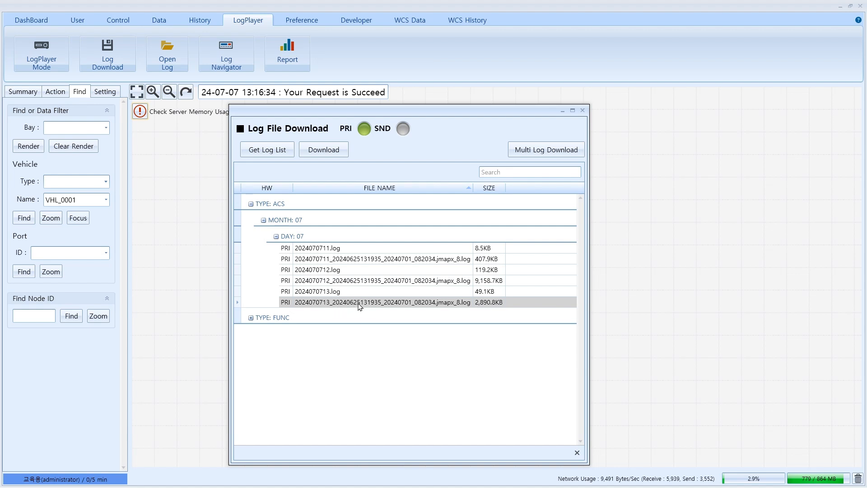
{"action": "double_click", "coordinate": [359, 303]}
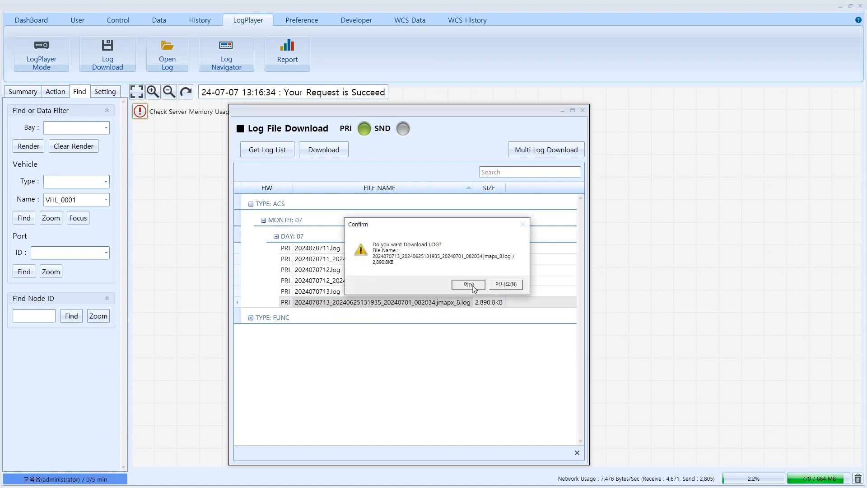
{"action": "left_click", "coordinate": [468, 284]}
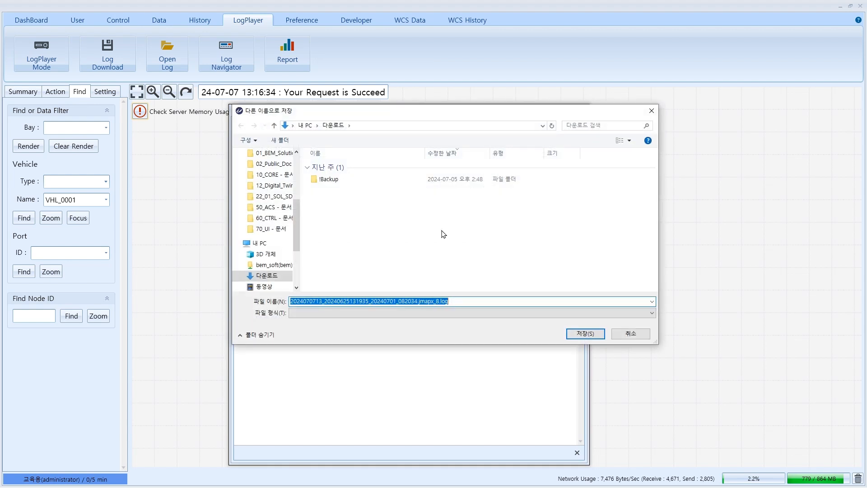
Save the six downloaded log files into Downloads, close Log File Download, and open the log chooser
{"action": "left_click", "coordinate": [583, 335]}
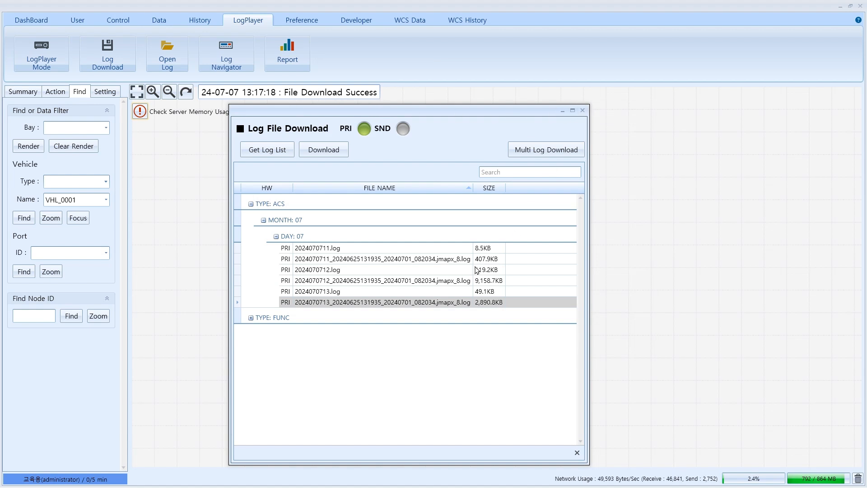
{"action": "left_click", "coordinate": [460, 254], "text": "shift"}
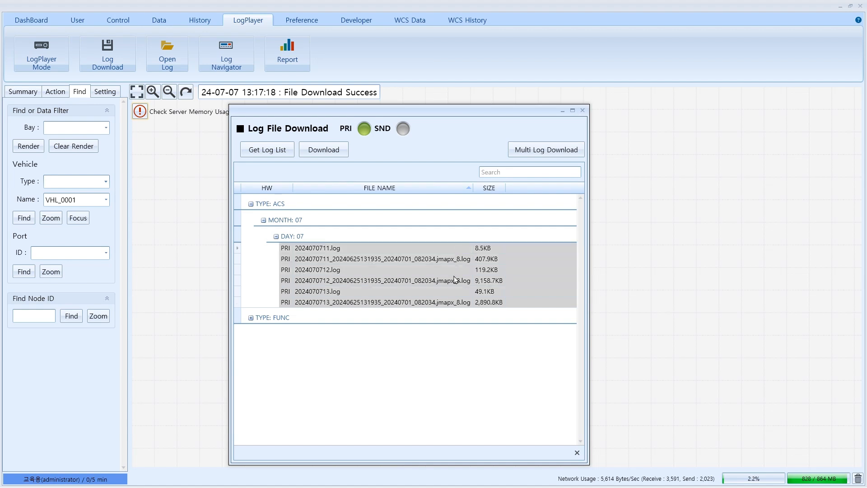
{"action": "left_click", "coordinate": [537, 154]}
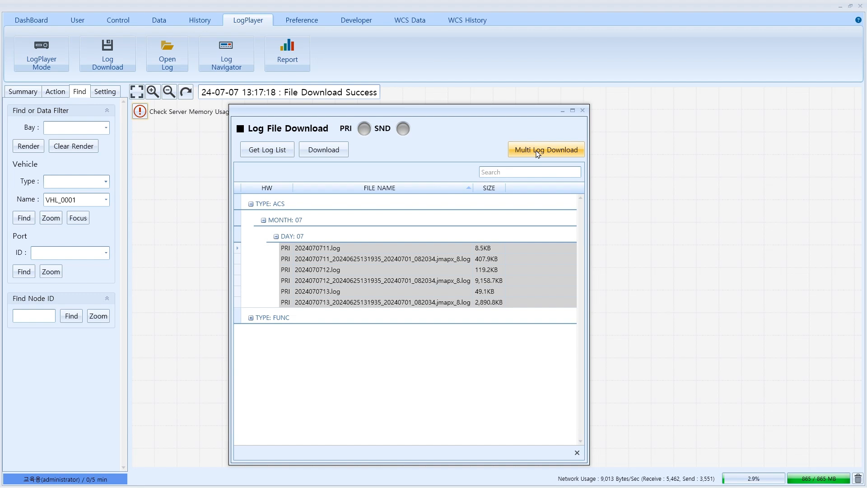
{"action": "left_click", "coordinate": [583, 110]}
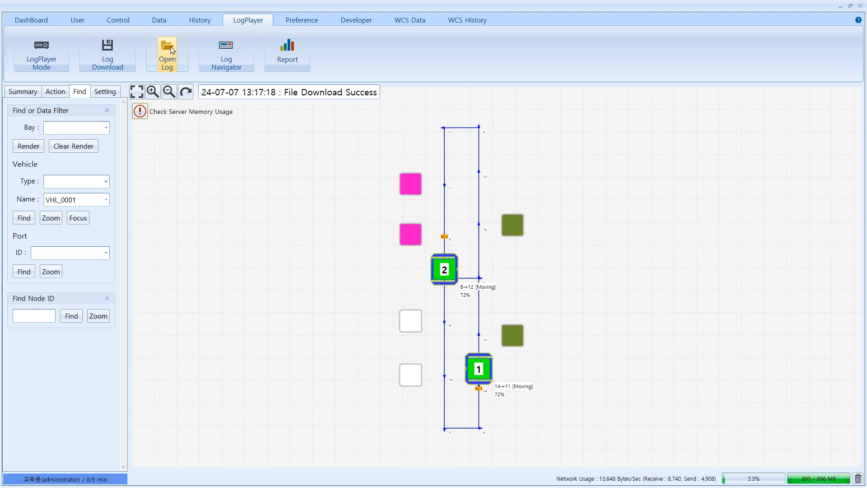
{"action": "left_click", "coordinate": [168, 53]}
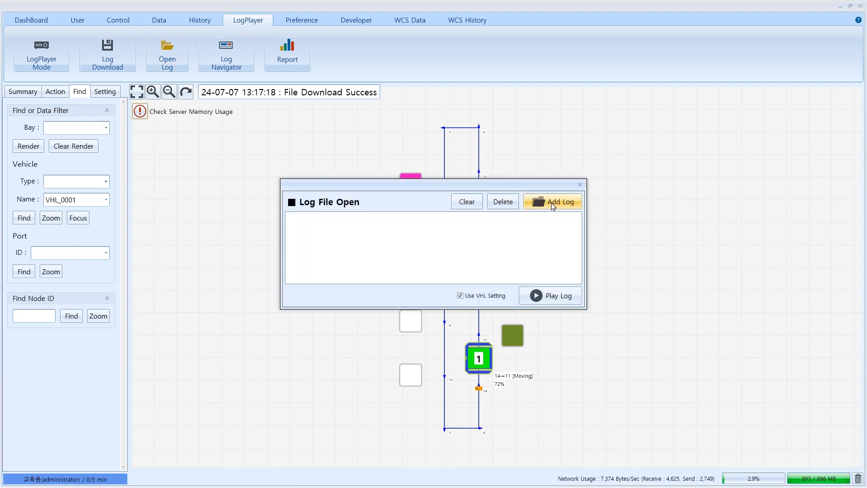
{"action": "left_click", "coordinate": [552, 203]}
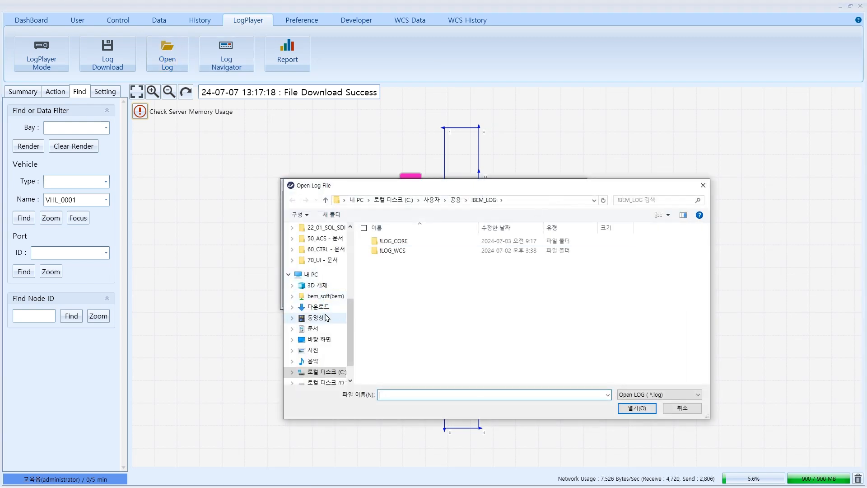
{"action": "left_click", "coordinate": [321, 308]}
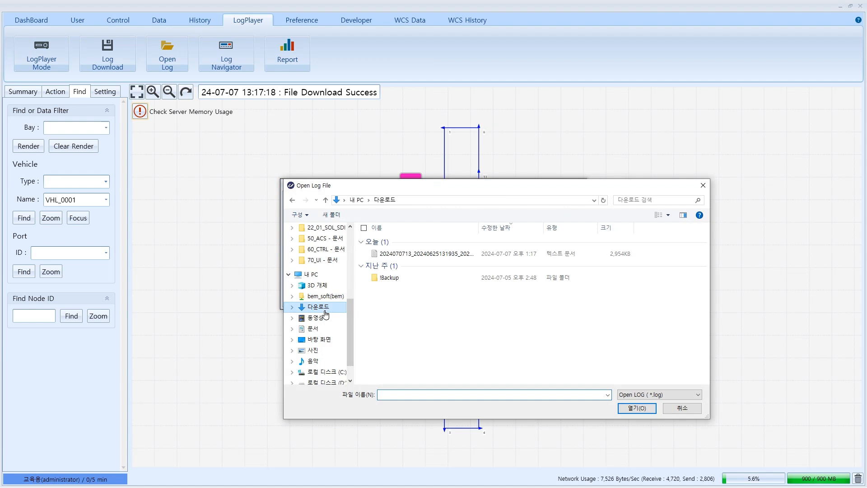
{"action": "left_click", "coordinate": [447, 255]}
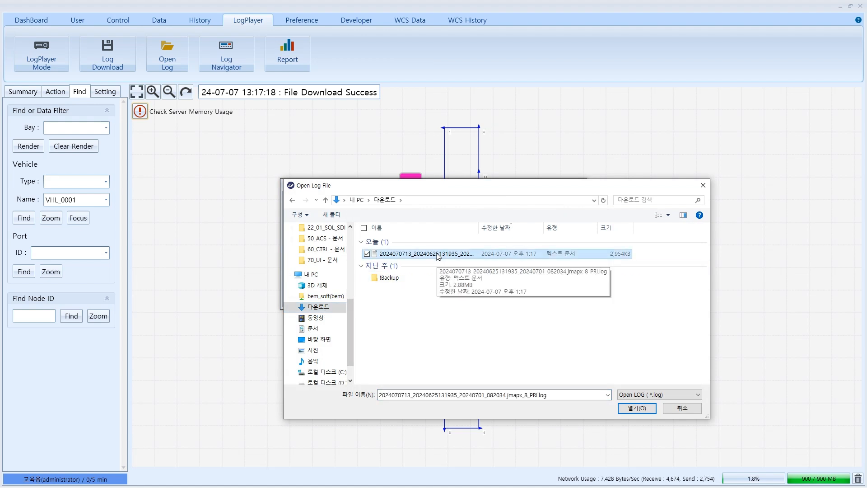
{"action": "double_click", "coordinate": [438, 255]}
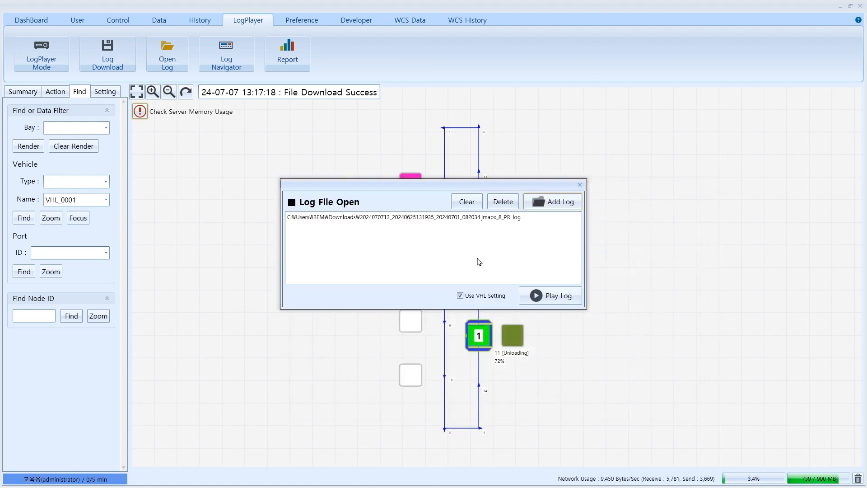
{"action": "left_click", "coordinate": [552, 296]}
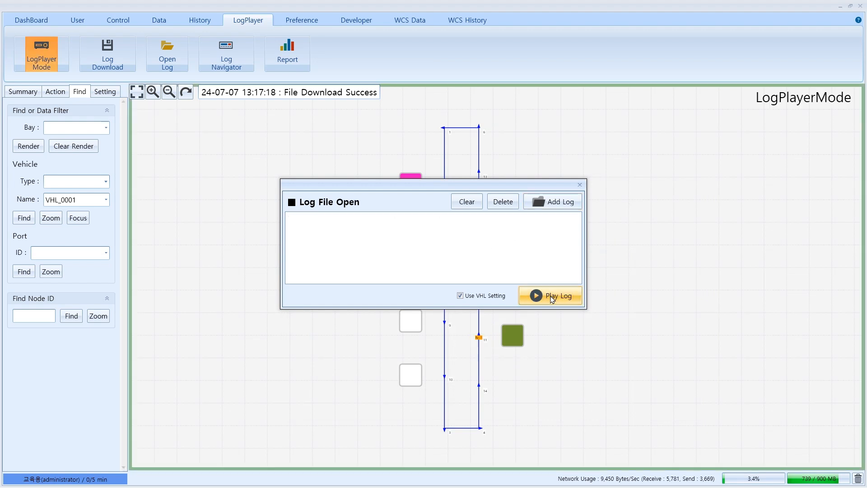
Move the LOG Navigator aside, lower its opacity, play, and jump ahead to record 358/1032
{"action": "left_click_drag", "start_coordinate": [374, 230], "coordinate": [552, 417]}
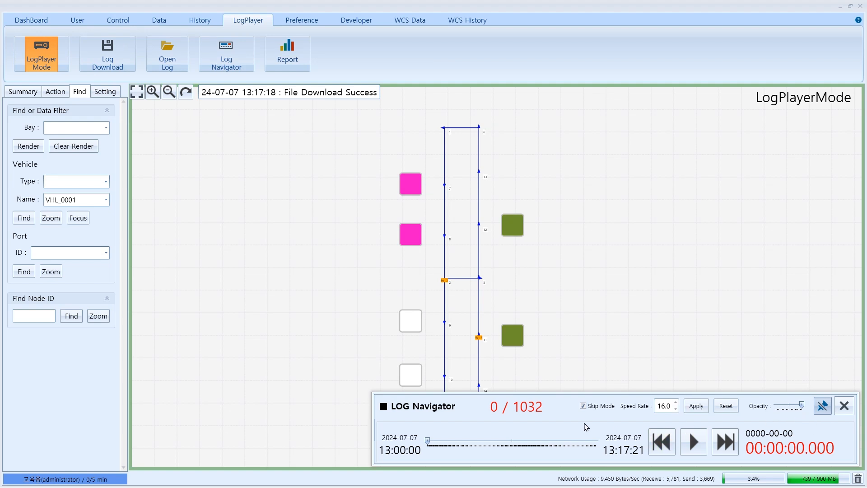
{"action": "left_click_drag", "start_coordinate": [802, 410], "coordinate": [785, 409]}
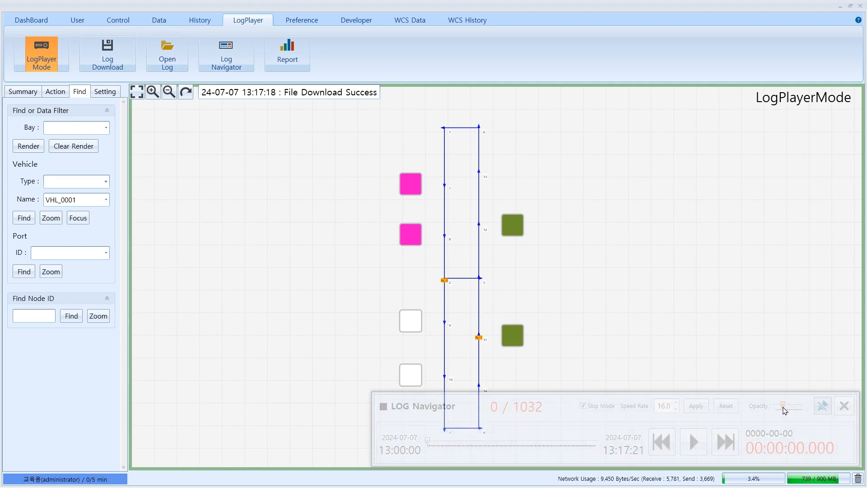
{"action": "left_click", "coordinate": [694, 444]}
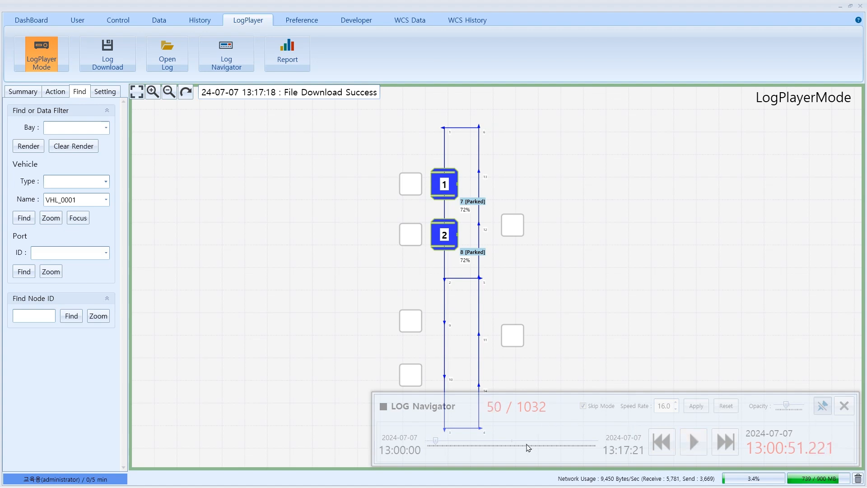
{"action": "left_click_drag", "start_coordinate": [437, 445], "coordinate": [485, 446]}
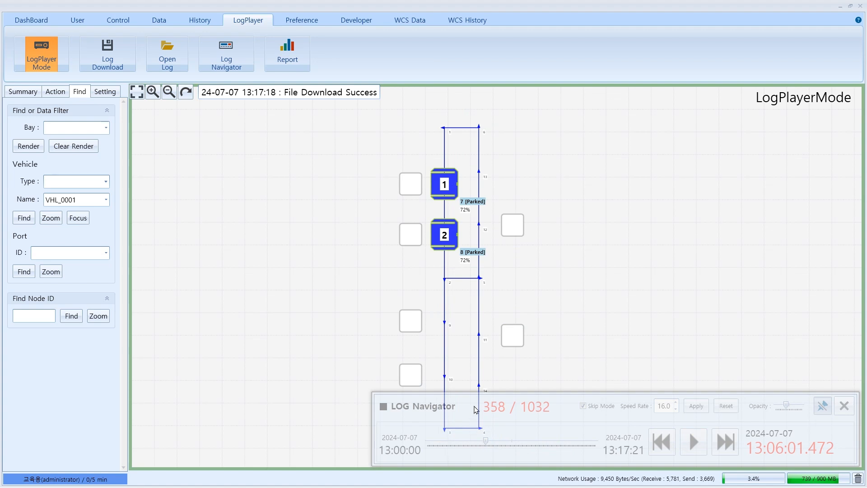
Extract report data showing VHL_0001 at 00:02:58, VHL_0002 at 00:03:43, and four commands
{"action": "left_click", "coordinate": [286, 57]}
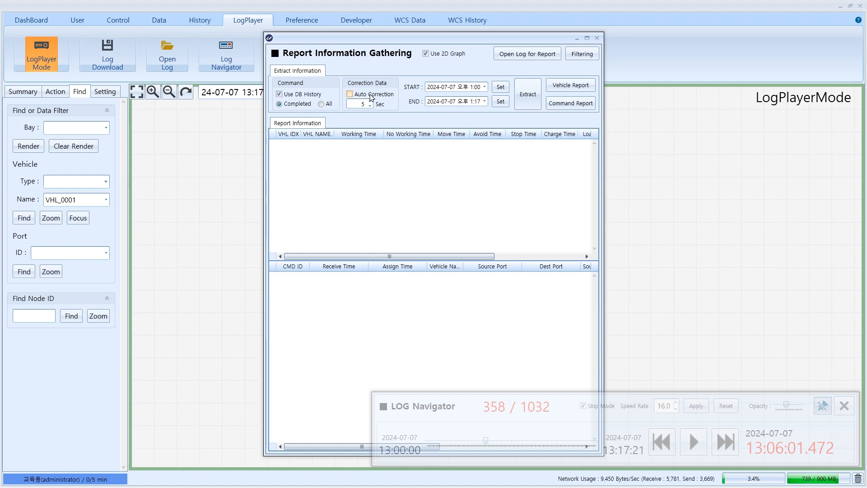
{"action": "left_click", "coordinate": [529, 101]}
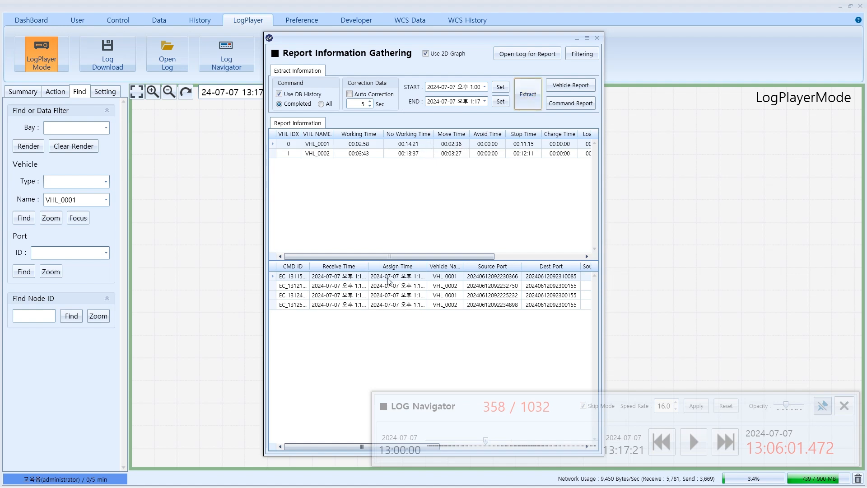
{"action": "left_click_drag", "start_coordinate": [453, 43], "coordinate": [199, 36]}
Generate the vehicle report charts, move them aside, and close the LOG Navigator
{"action": "left_click", "coordinate": [318, 79]}
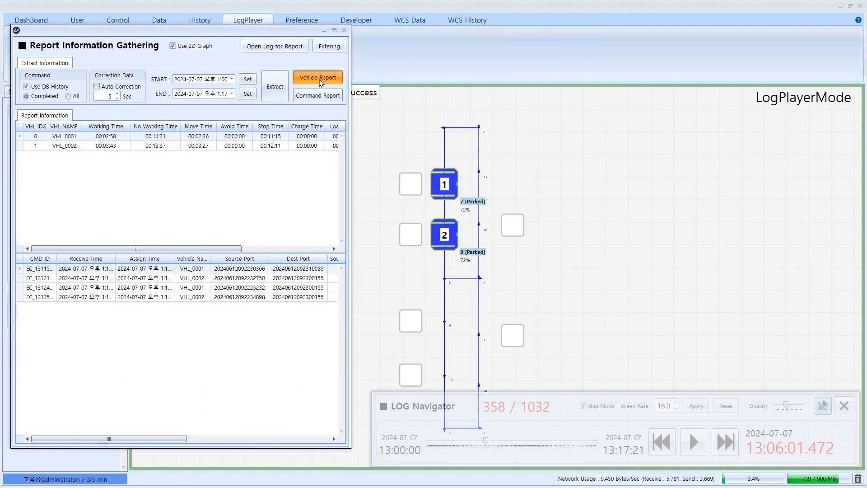
{"action": "left_click_drag", "start_coordinate": [299, 116], "coordinate": [583, 26]}
{"action": "left_click", "coordinate": [843, 408]}
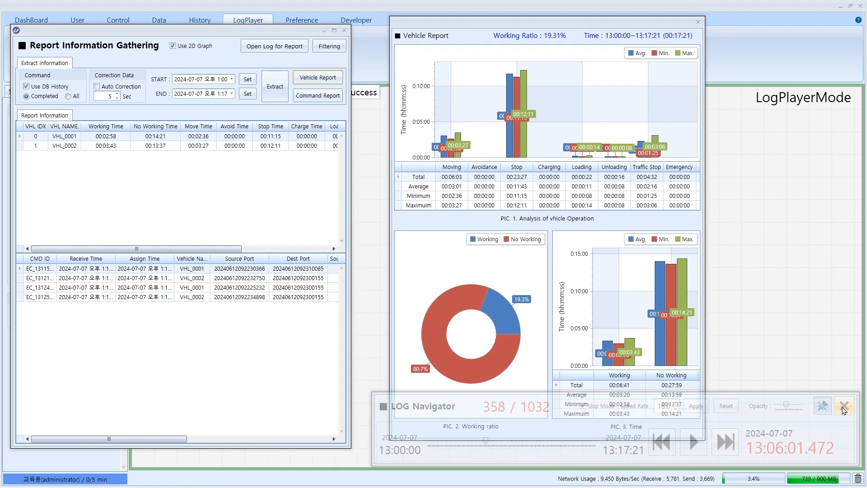
Open and reposition the command report, then bring up the Filtering Report window
{"action": "left_click", "coordinate": [316, 98]}
{"action": "left_click_drag", "start_coordinate": [364, 138], "coordinate": [637, 36]}
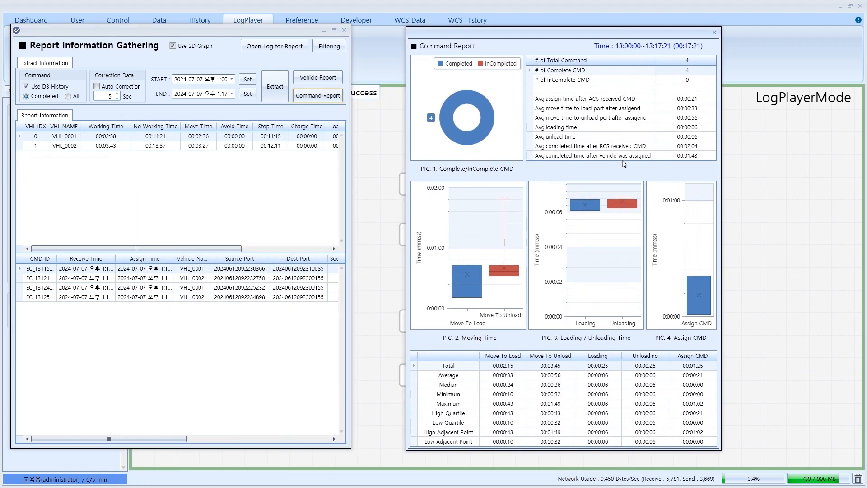
{"action": "left_click", "coordinate": [327, 53]}
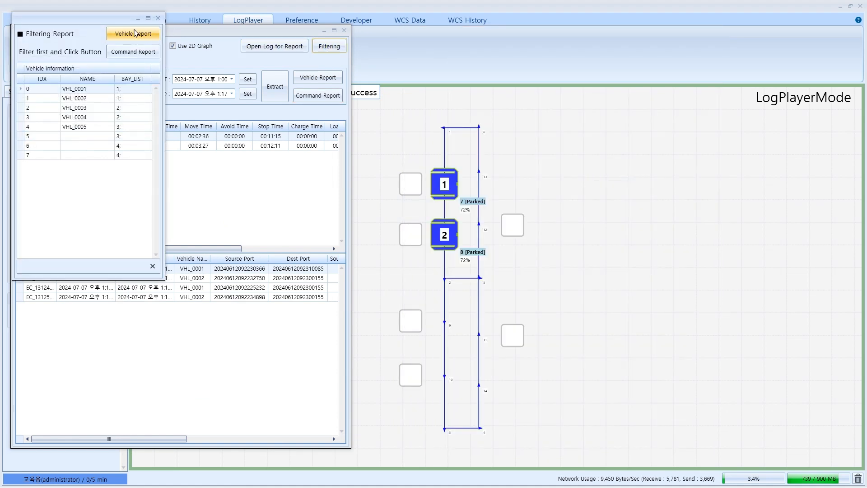
Close the Filtering Report, Report Information Gathering and Command Report windows
{"action": "left_click_drag", "start_coordinate": [109, 20], "coordinate": [484, 101]}
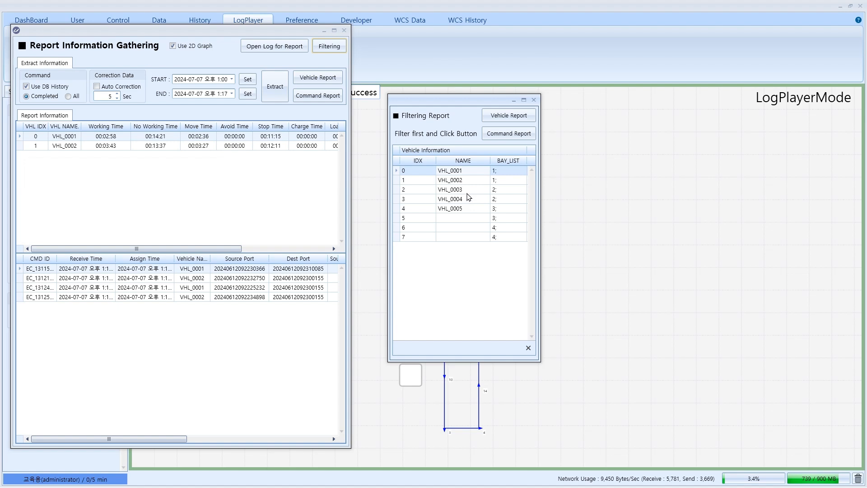
{"action": "left_click", "coordinate": [533, 100]}
{"action": "left_click", "coordinate": [344, 31]}
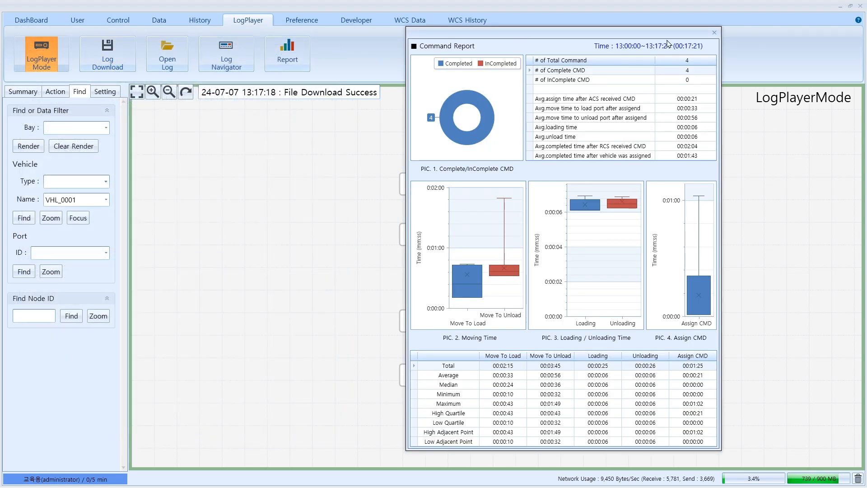
{"action": "left_click", "coordinate": [719, 30]}
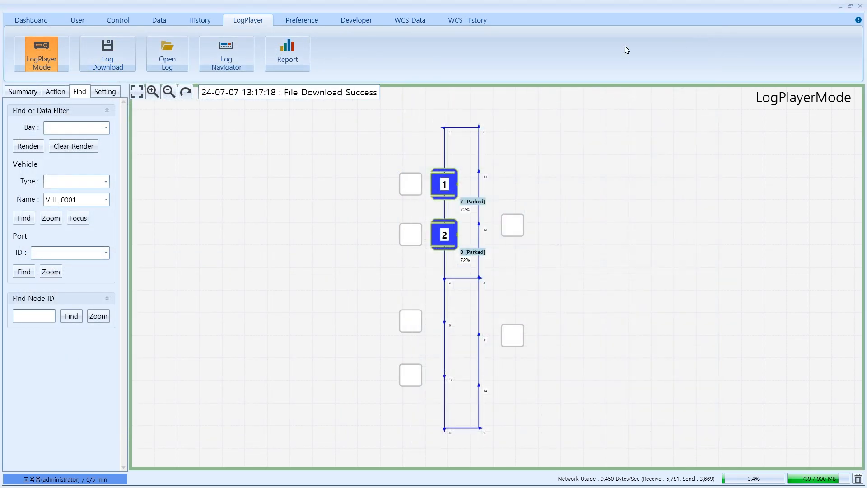
Leave LogPlayer mode and turn on Show Contour and Show ALL route lines
{"action": "left_click", "coordinate": [51, 58]}
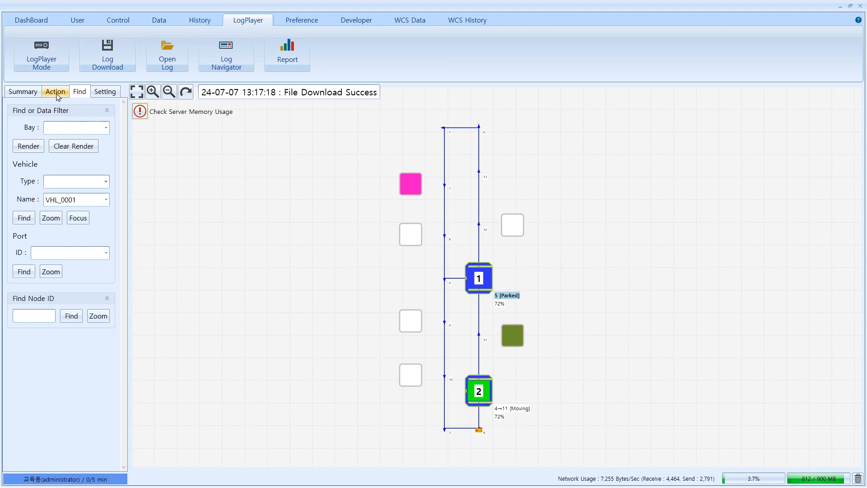
{"action": "left_click", "coordinate": [56, 92]}
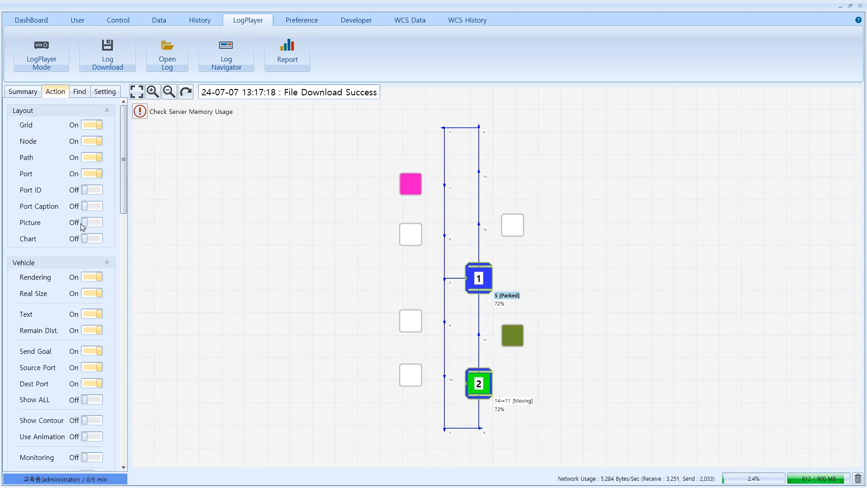
{"action": "scroll", "coordinate": [59, 356], "scroll_direction": "down", "scroll_amount": 2}
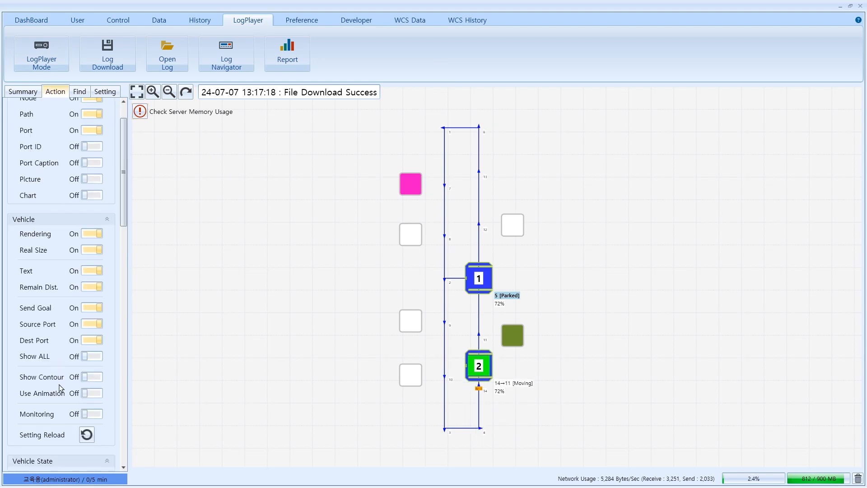
{"action": "left_click", "coordinate": [89, 378]}
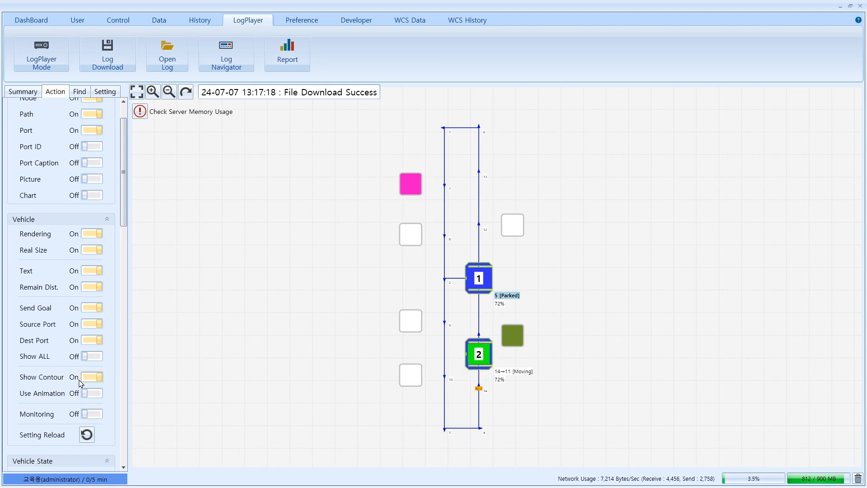
{"action": "left_click", "coordinate": [94, 358]}
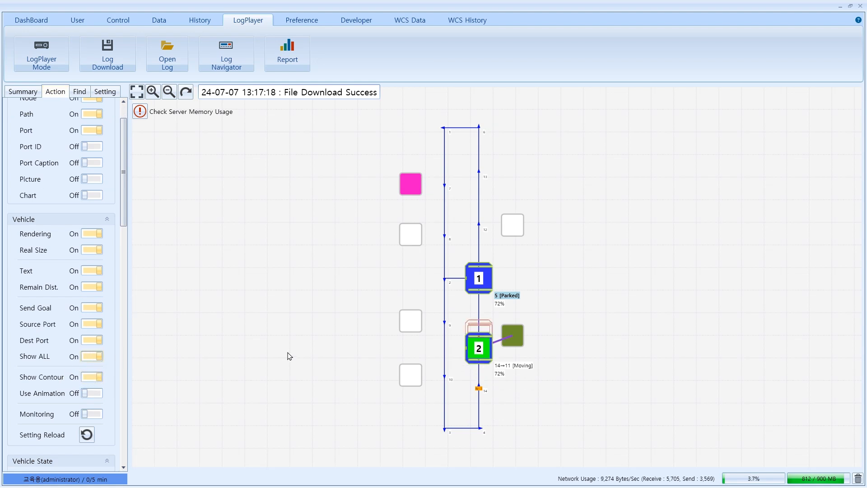
Center the map on the vehicles and open VHL_0001's Vehicle Detail
{"action": "scroll", "coordinate": [569, 284], "scroll_direction": "up", "scroll_amount": 2}
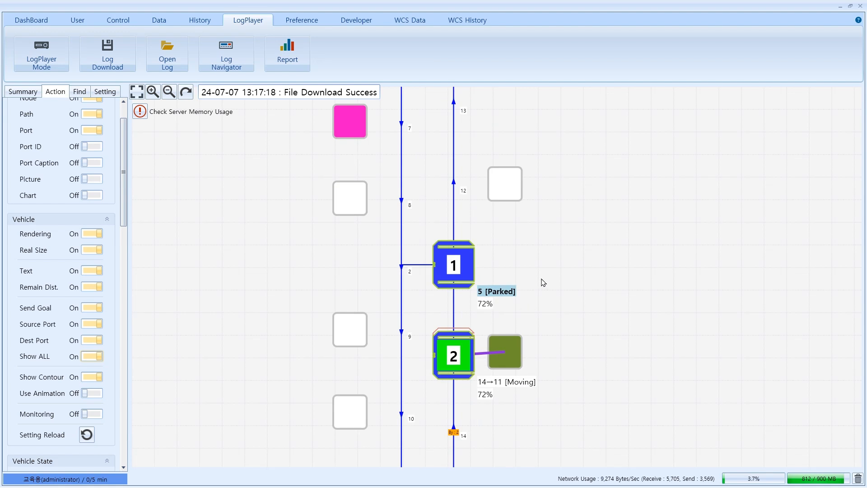
{"action": "scroll", "coordinate": [529, 281], "scroll_direction": "up", "scroll_amount": 1}
{"action": "left_click_drag", "start_coordinate": [520, 281], "coordinate": [536, 322]}
{"action": "scroll", "coordinate": [549, 277], "scroll_direction": "down", "scroll_amount": 1}
{"action": "double_click", "coordinate": [500, 321]}
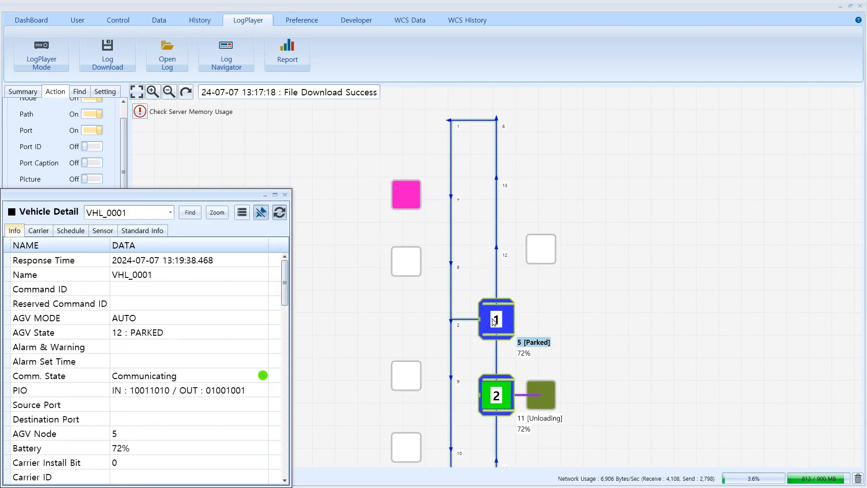
Issue a transfer for vehicle 1 to the node-12 port with a random carrier ID, confirming with the password
{"action": "right_click", "coordinate": [501, 322]}
{"action": "left_click", "coordinate": [416, 102]}
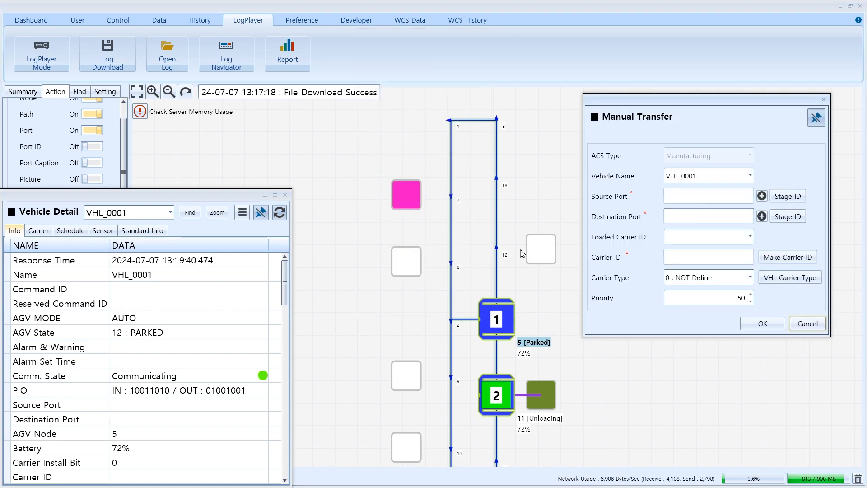
{"action": "left_click", "coordinate": [412, 261]}
{"action": "left_click", "coordinate": [538, 250]}
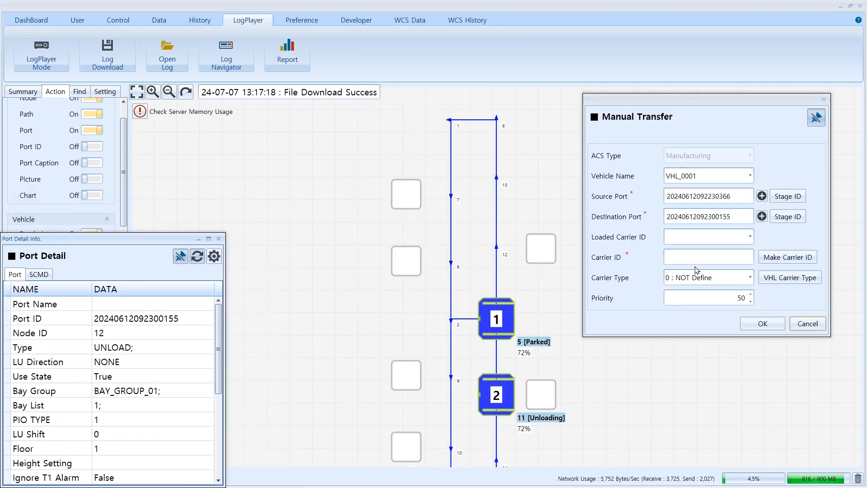
{"action": "left_click", "coordinate": [787, 257]}
{"action": "type", "text": "1234"}
{"action": "left_click", "coordinate": [455, 278]}
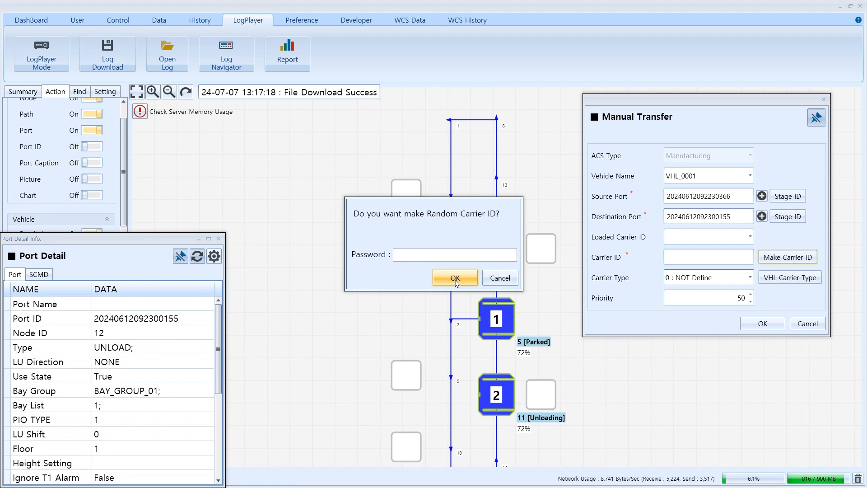
{"action": "left_click", "coordinate": [762, 323]}
{"action": "type", "text": "123"}
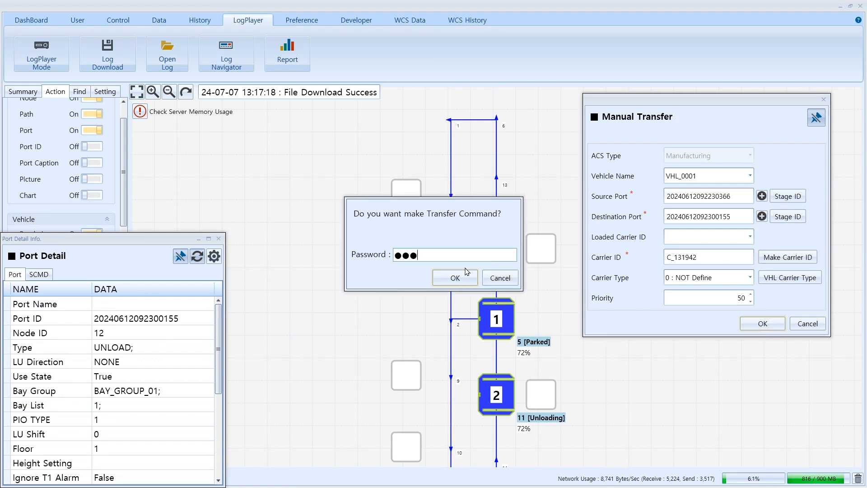
{"action": "type", "text": "4"}
{"action": "left_click", "coordinate": [456, 278]}
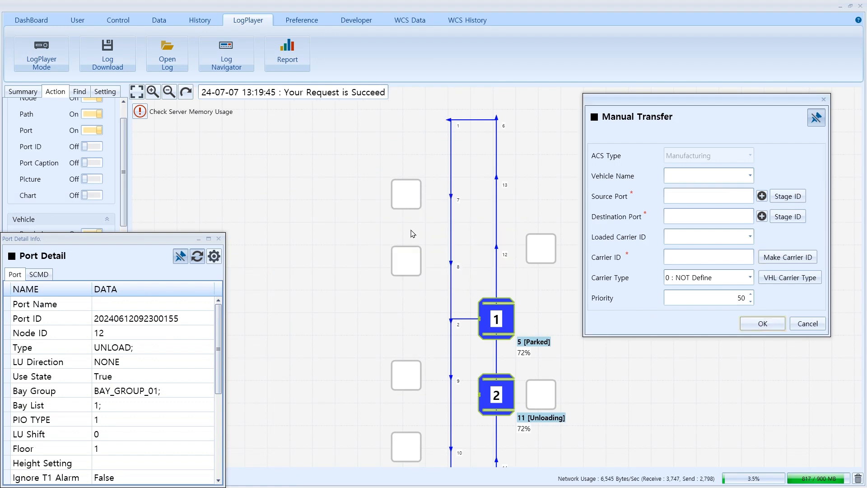
Issue a second transfer with a random carrier ID, then close the transfer and port detail windows
{"action": "scroll", "coordinate": [398, 375], "scroll_direction": "down", "scroll_amount": 1}
{"action": "left_click", "coordinate": [399, 376]}
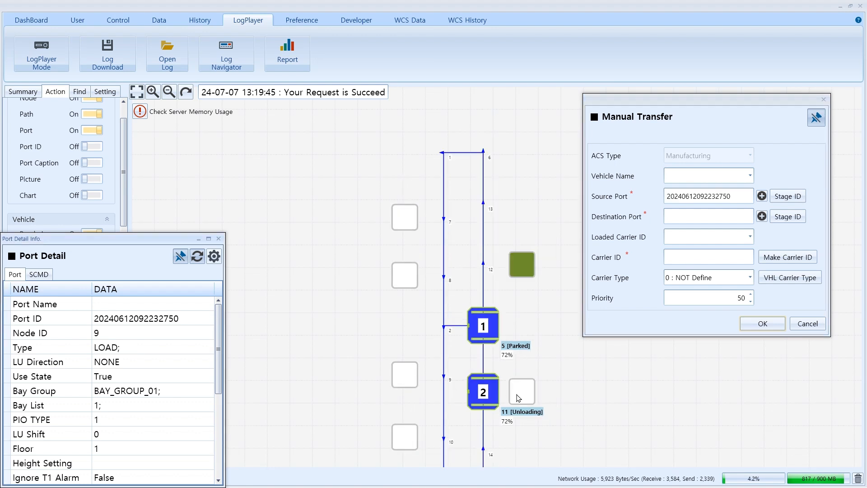
{"action": "left_click", "coordinate": [538, 397]}
{"action": "left_click", "coordinate": [788, 257]}
{"action": "type", "text": "1234"}
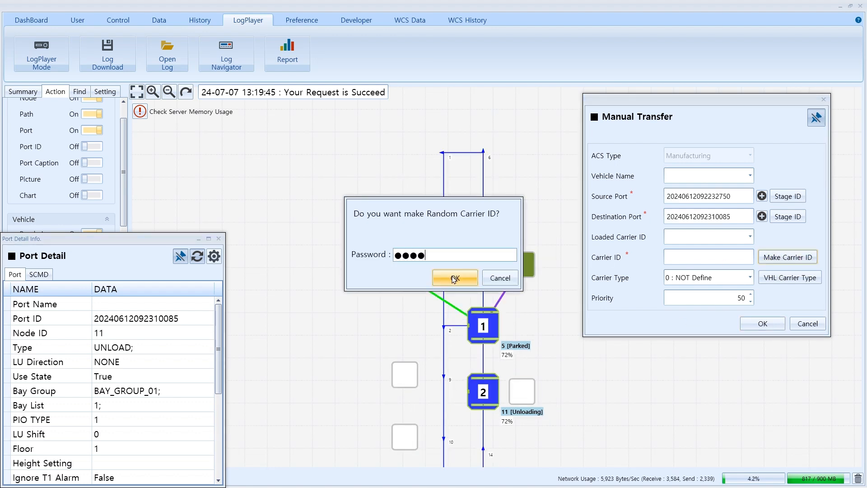
{"action": "left_click", "coordinate": [455, 277]}
{"action": "left_click", "coordinate": [762, 323]}
{"action": "type", "text": "123"}
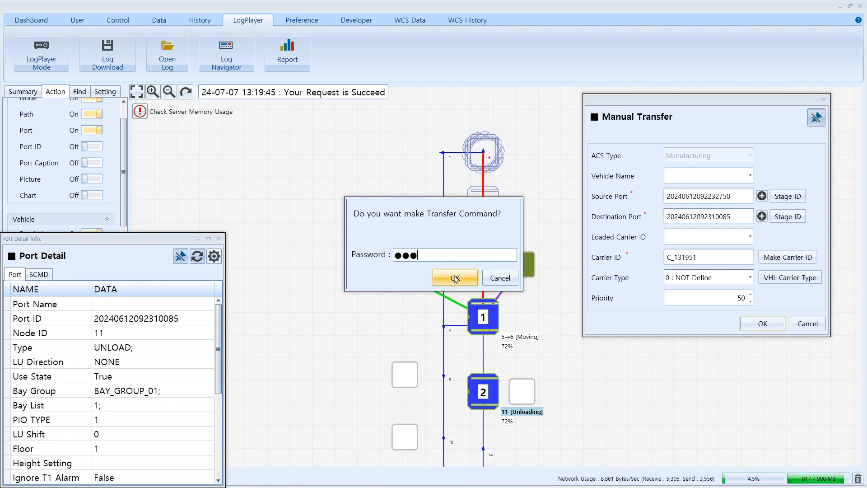
{"action": "type", "text": "4"}
{"action": "left_click", "coordinate": [456, 277]}
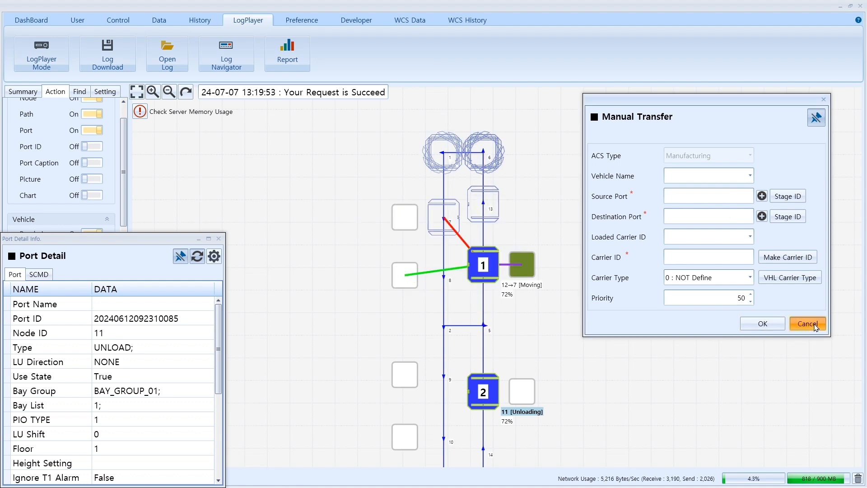
{"action": "left_click", "coordinate": [813, 324]}
{"action": "left_click", "coordinate": [218, 240]}
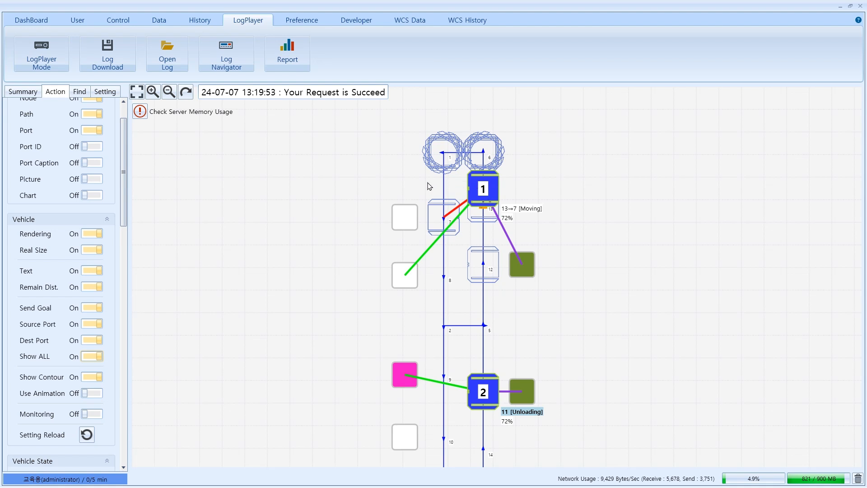
{"action": "scroll", "coordinate": [457, 208], "scroll_direction": "up", "scroll_amount": 2}
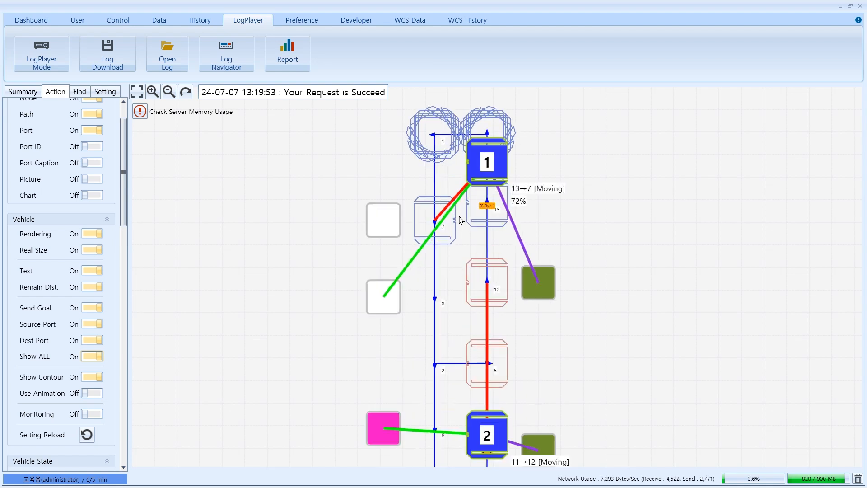